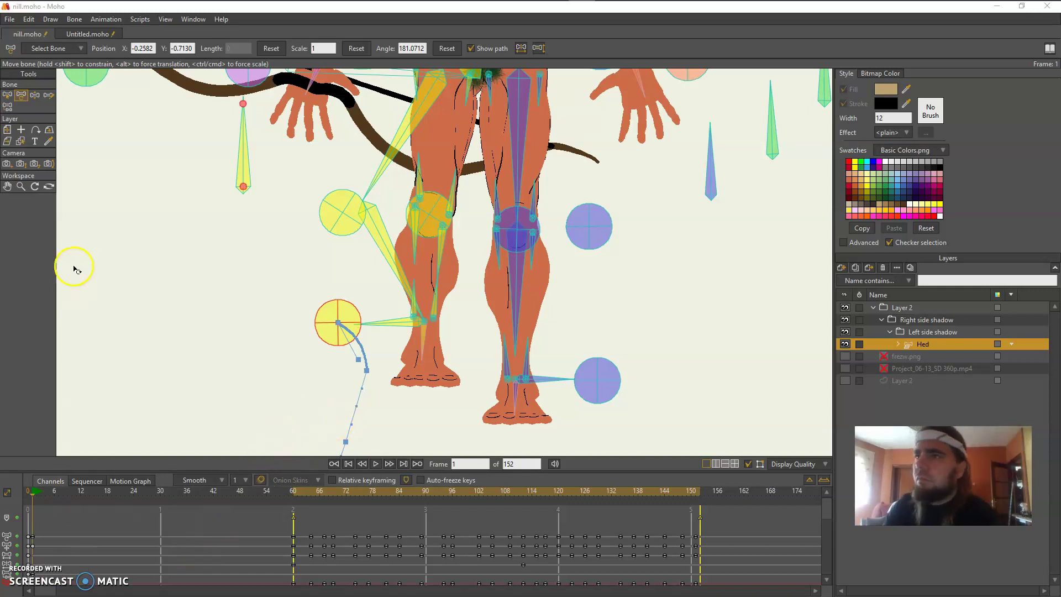
Reposition the ankle and knee control bones of the yellow-boned leg at frame 1 to test how the leg bends.
drag(280, 279, 251, 262)
scroll(252, 262, up, 3)
scroll(262, 261, down, 1)
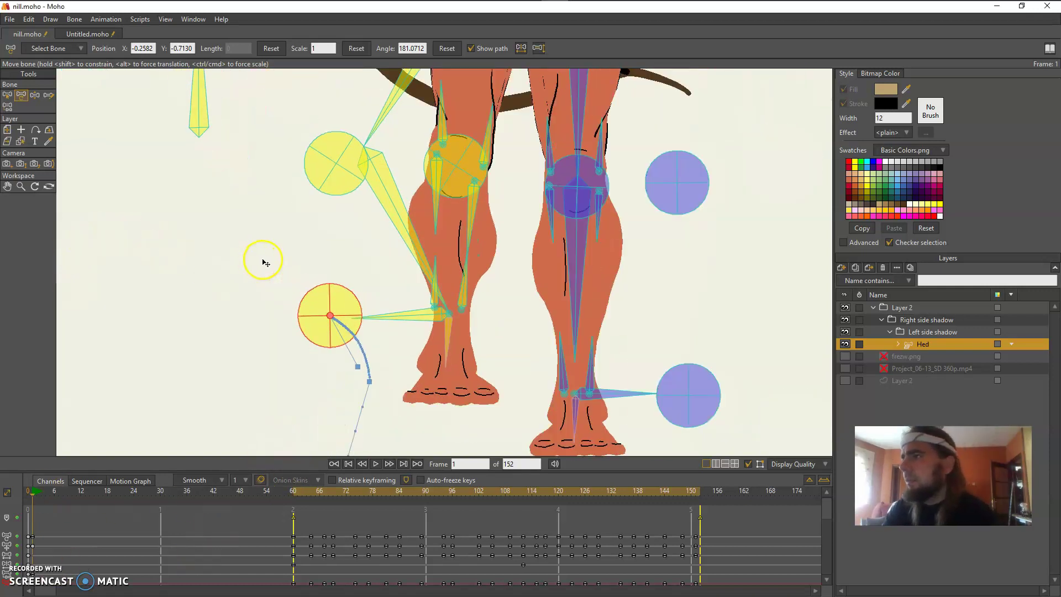
drag(288, 315, 317, 327)
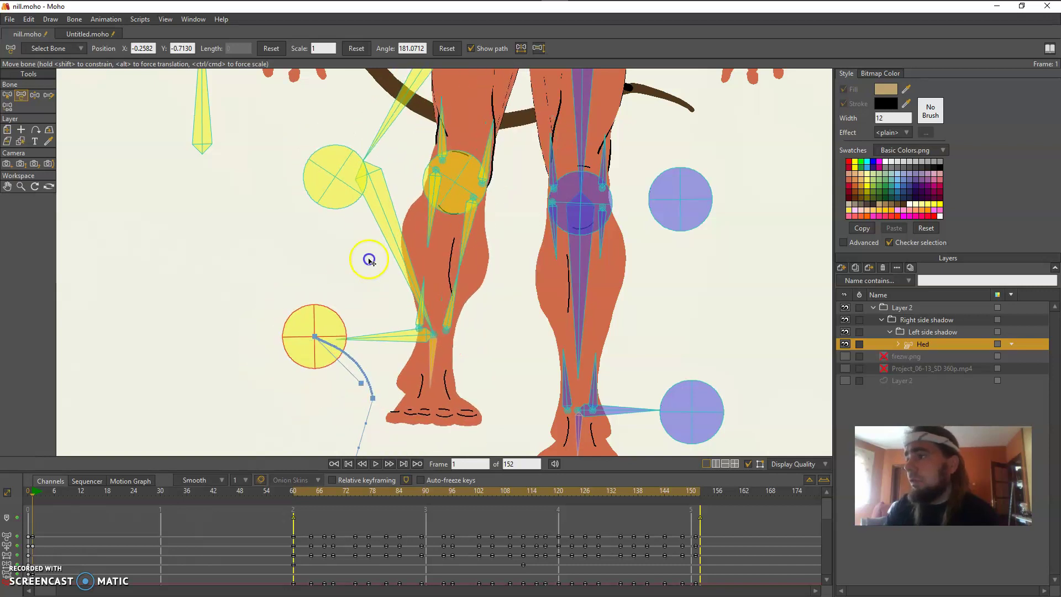
click(476, 186)
drag(476, 187, 502, 204)
mouse_move(328, 327)
mouse_down()
mouse_move(329, 281)
mouse_move(320, 331)
mouse_up()
drag(466, 200, 377, 187)
drag(319, 293, 345, 350)
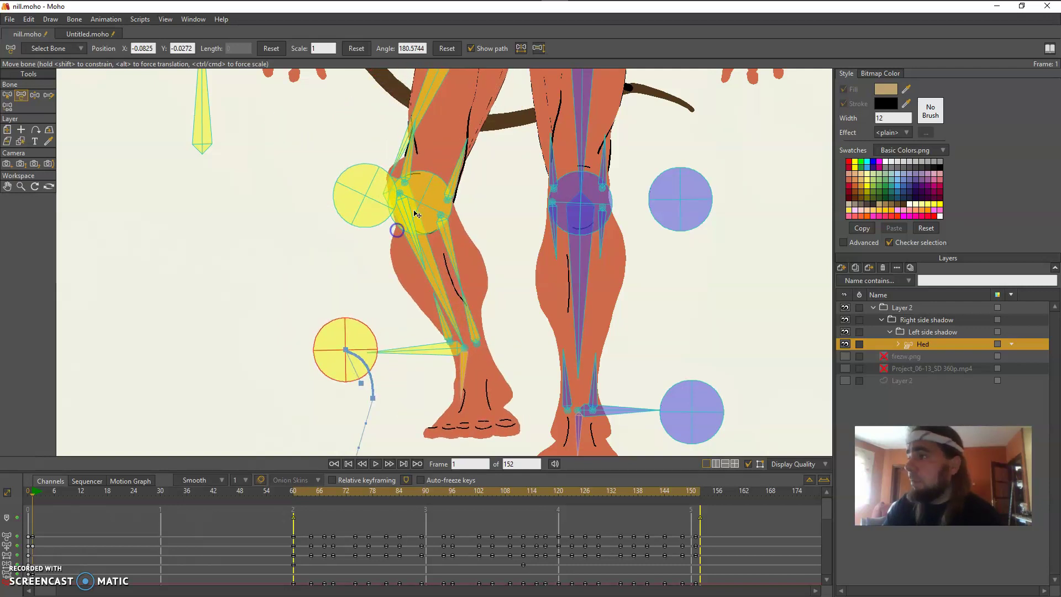
drag(429, 203, 471, 193)
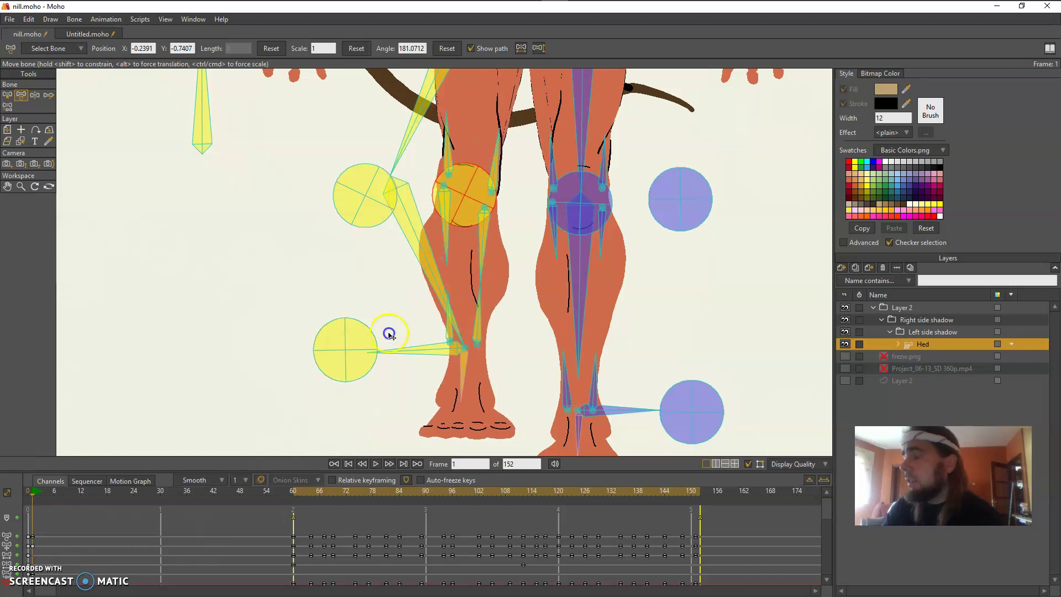
drag(344, 347, 354, 324)
Switch to the Untitled.moho document, inspect the leg shapes on Layer 1, and reselect bone Layer 2.
click(82, 33)
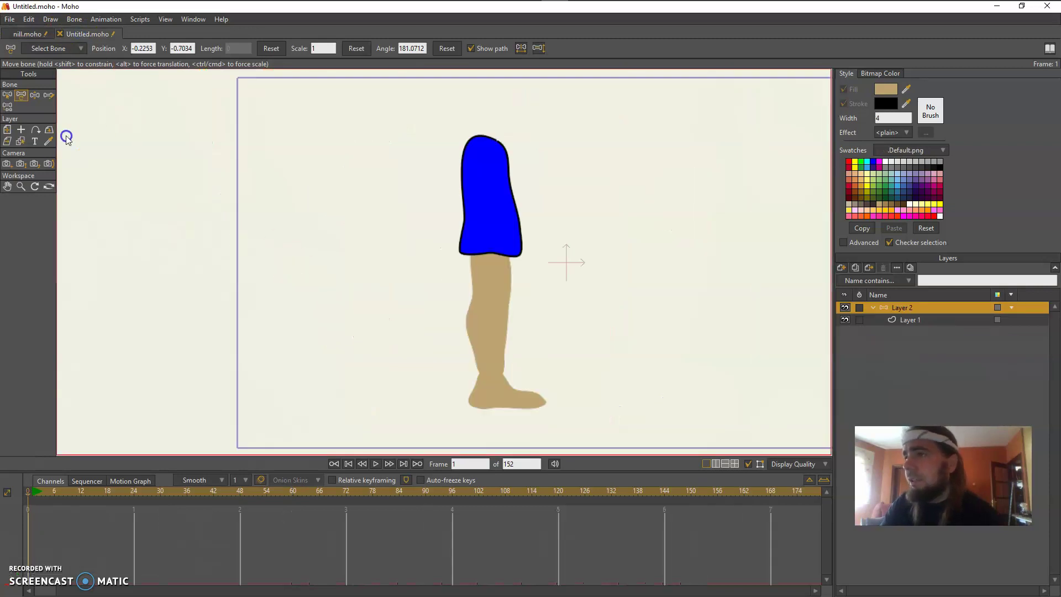
click(21, 97)
drag(396, 212, 371, 204)
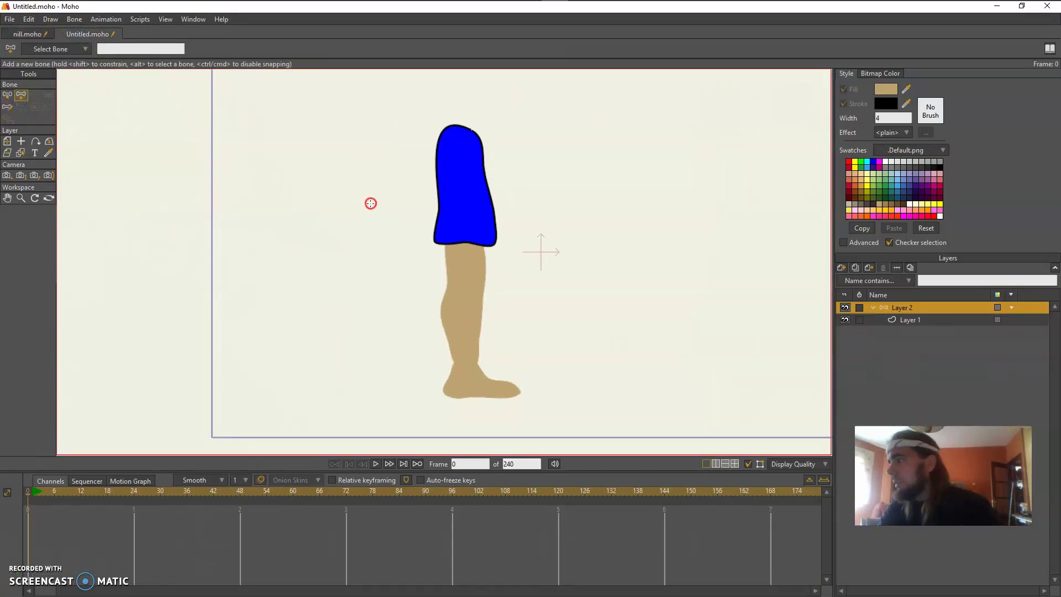
drag(466, 147, 466, 118)
scroll(470, 152, up, 2)
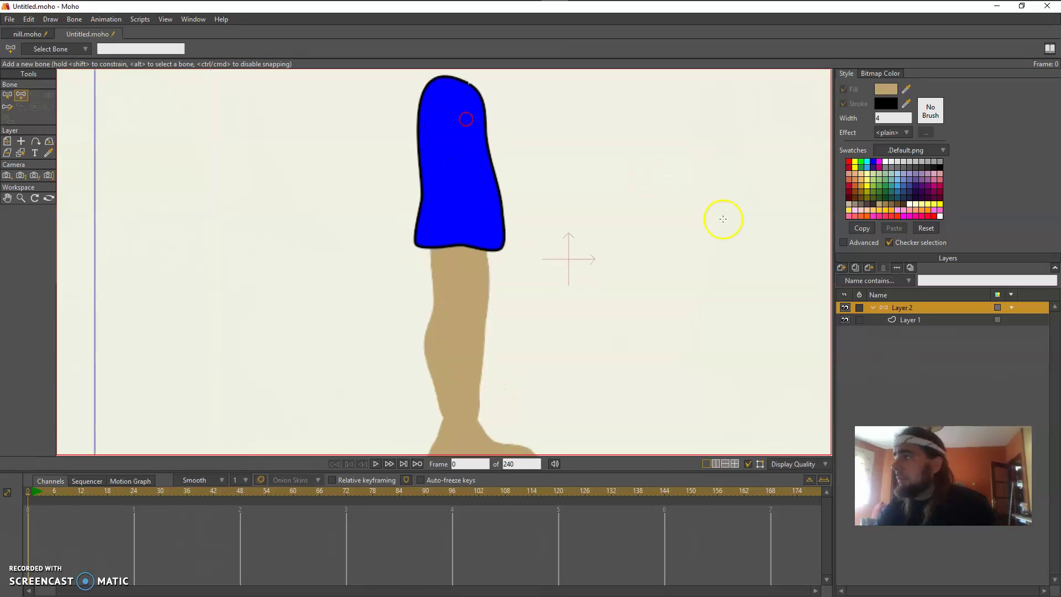
click(913, 319)
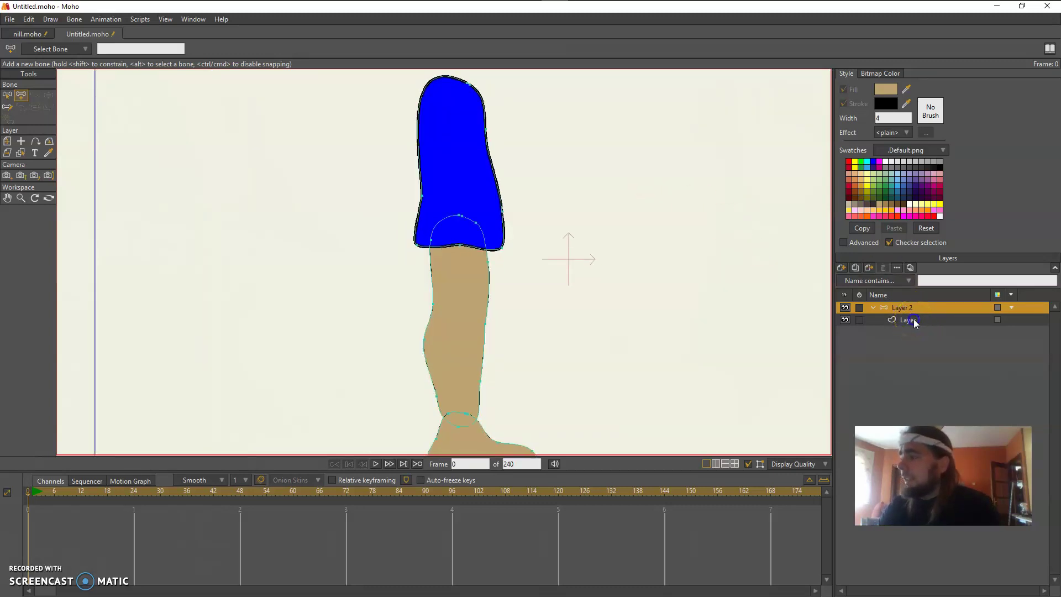
drag(562, 236, 570, 234)
scroll(571, 235, down, 1)
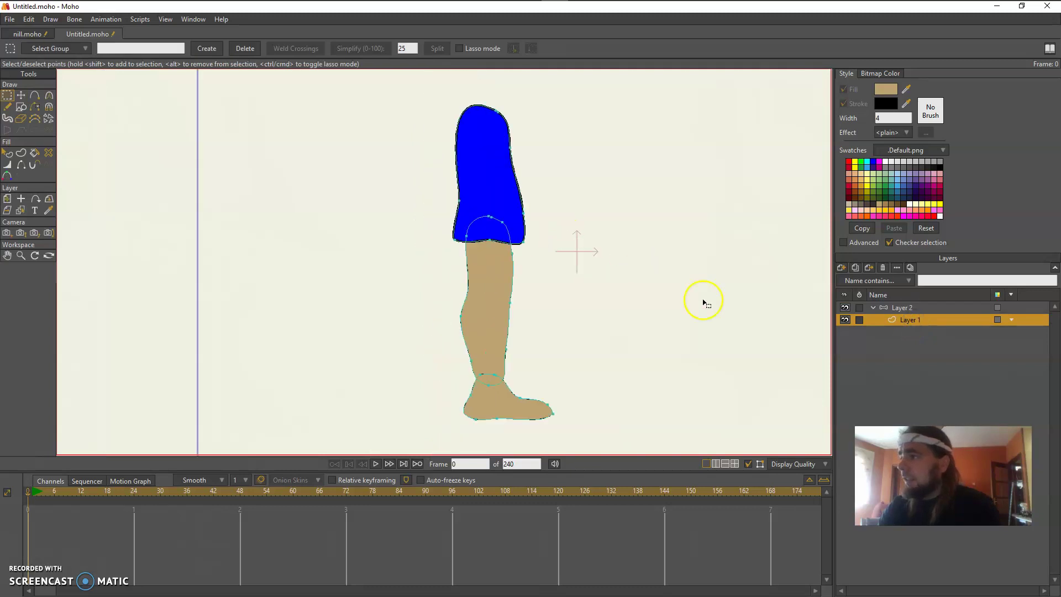
click(931, 305)
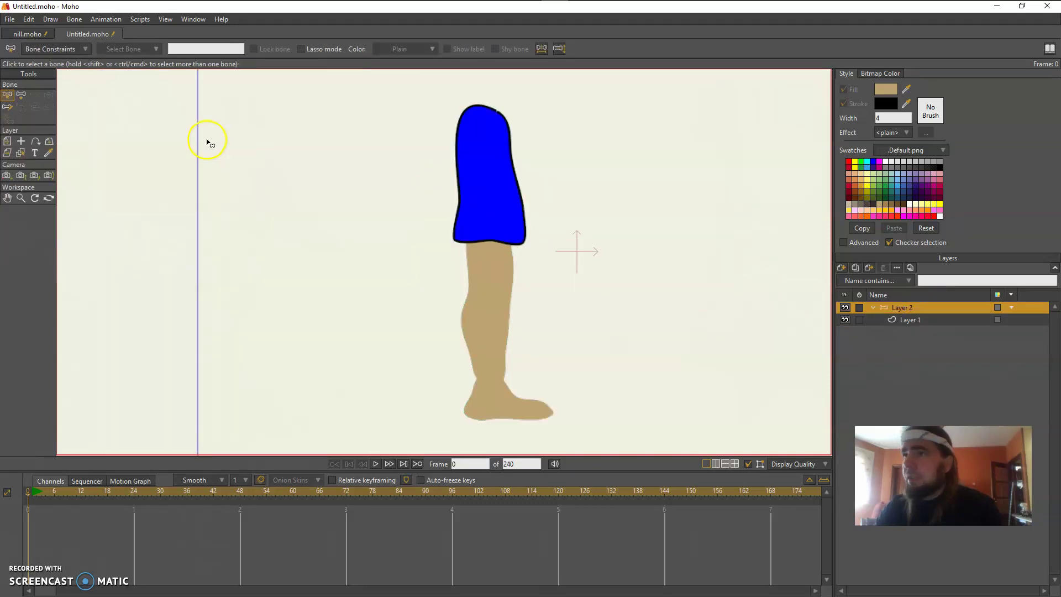
Draw thigh and shin bones down the leg, plus a separate unparented bone in the foot.
click(21, 93)
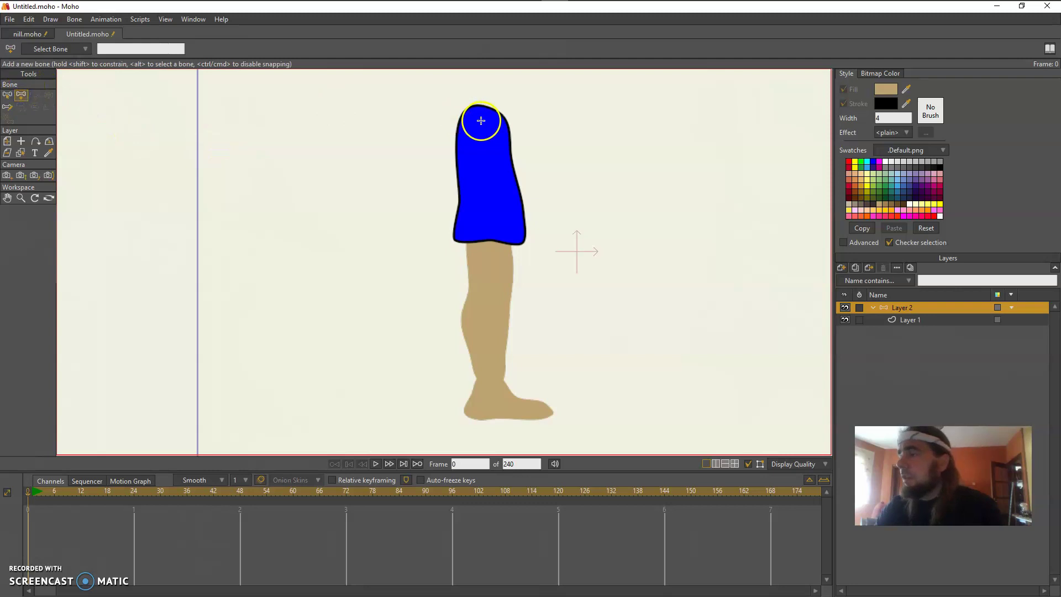
drag(481, 121, 490, 382)
alt+click(515, 369)
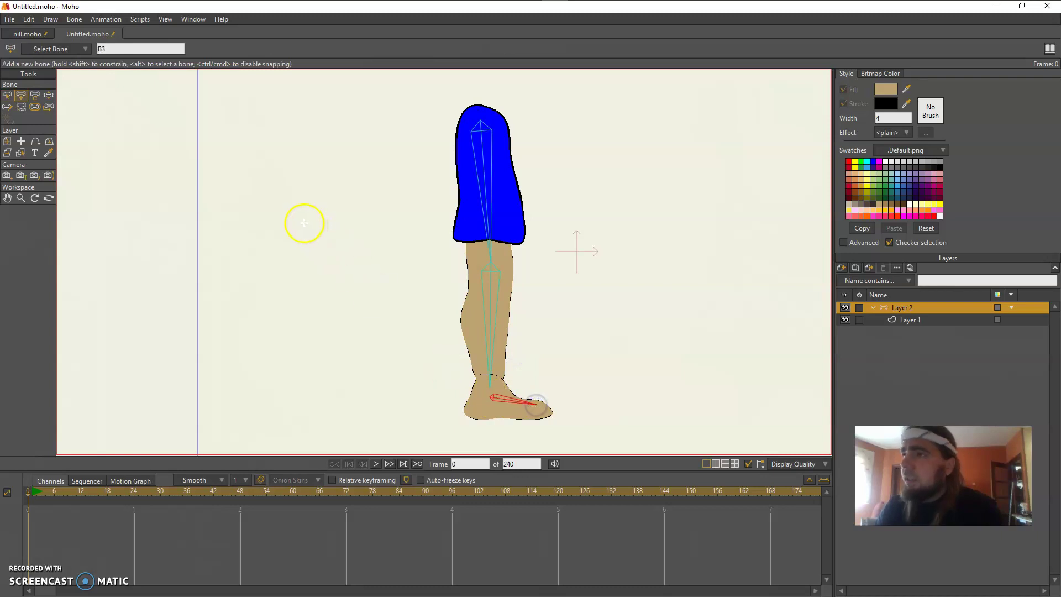
Set foot bone B3 as the target of shin bone B2 in its bone constraints.
click(7, 94)
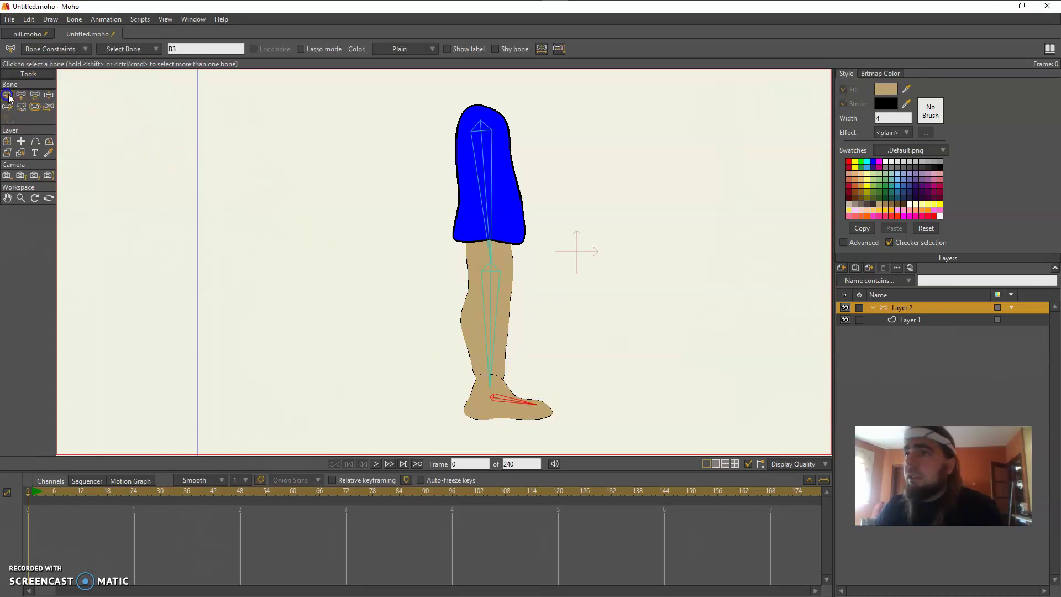
click(497, 316)
click(61, 48)
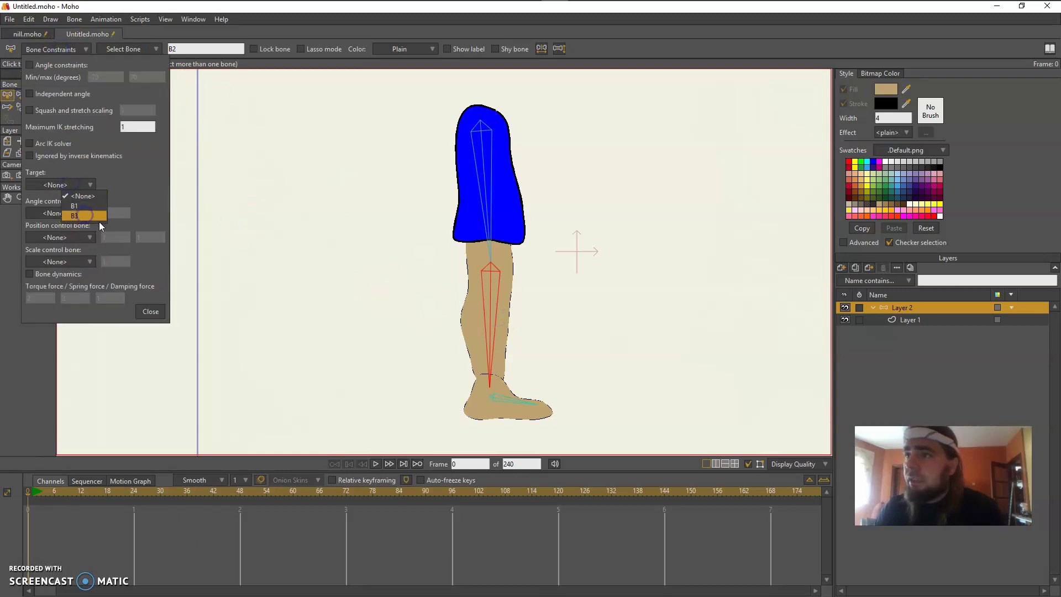
click(97, 217)
click(151, 312)
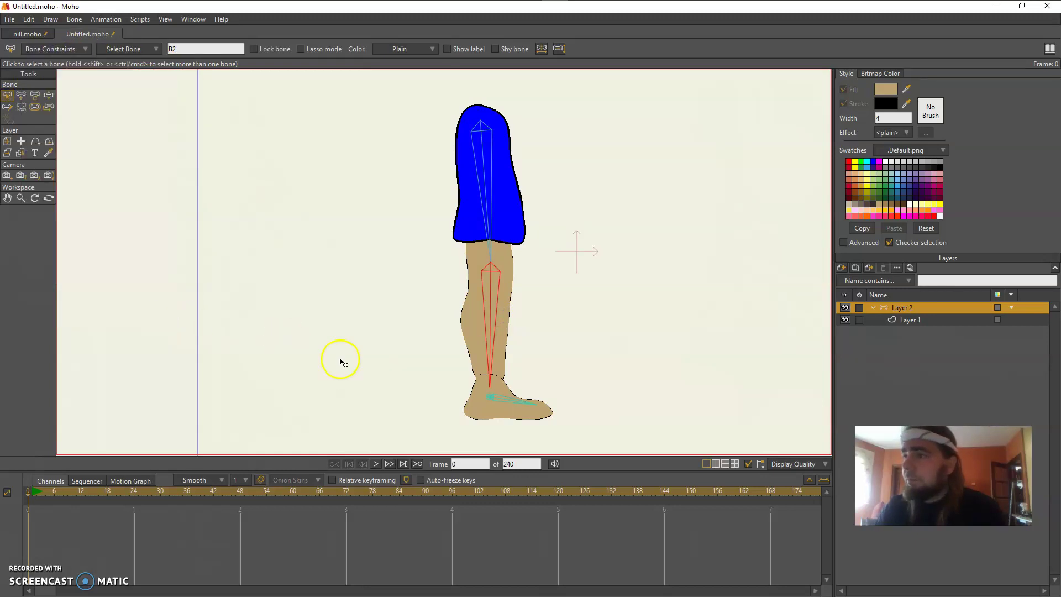
Move the foot bone slightly up at frame 1 to test the leg's targeting, and return to frame 0.
key(ctrl+Right)
key(t)
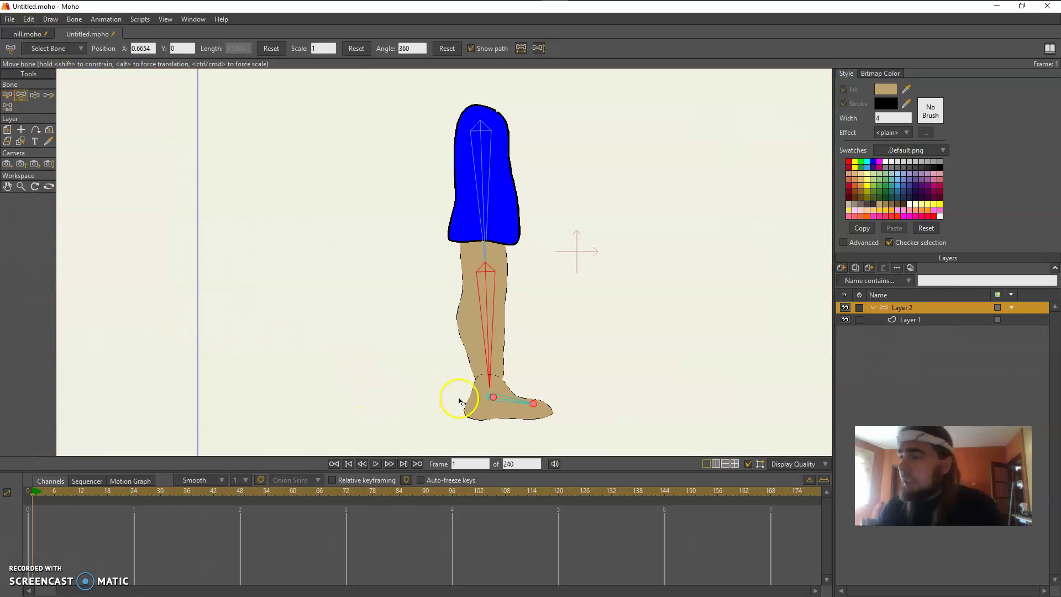
drag(490, 396, 502, 375)
key(ctrl+Left)
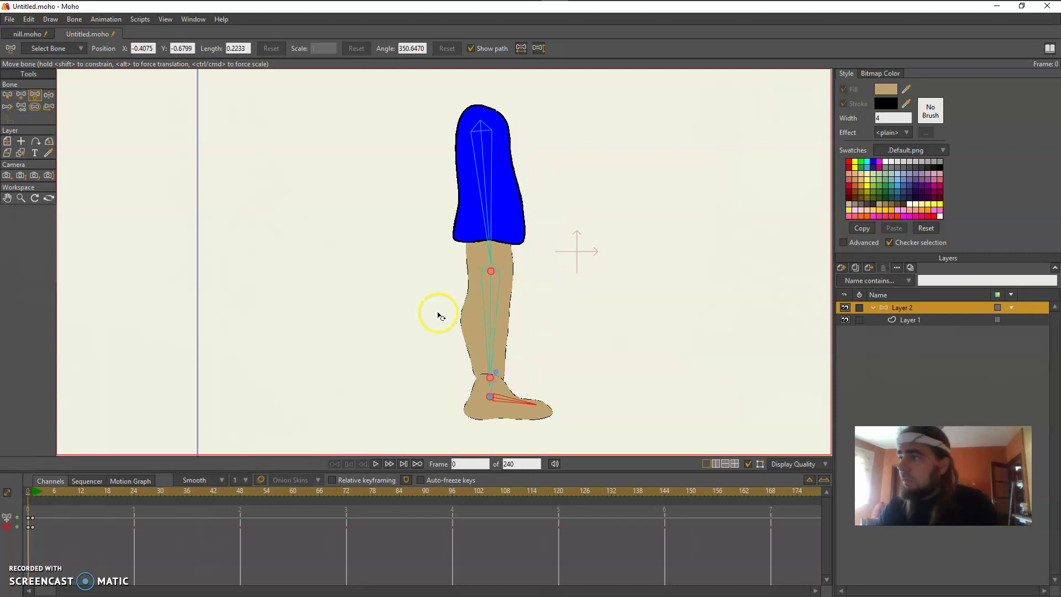
drag(414, 262, 424, 276)
Draw a short bone upward from the hip above the thigh and detach it from its parent.
click(22, 96)
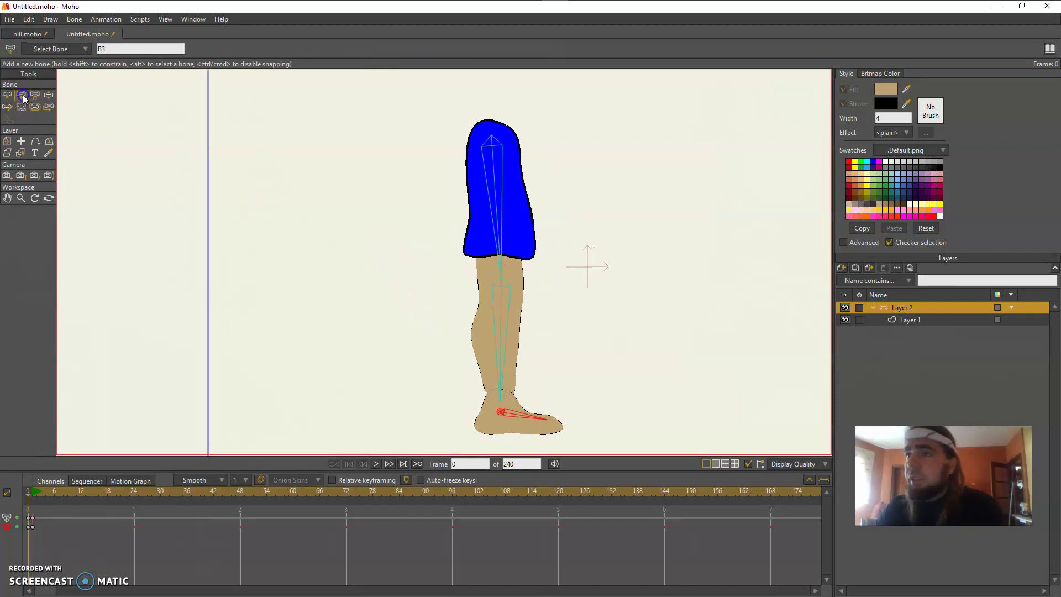
key(b)
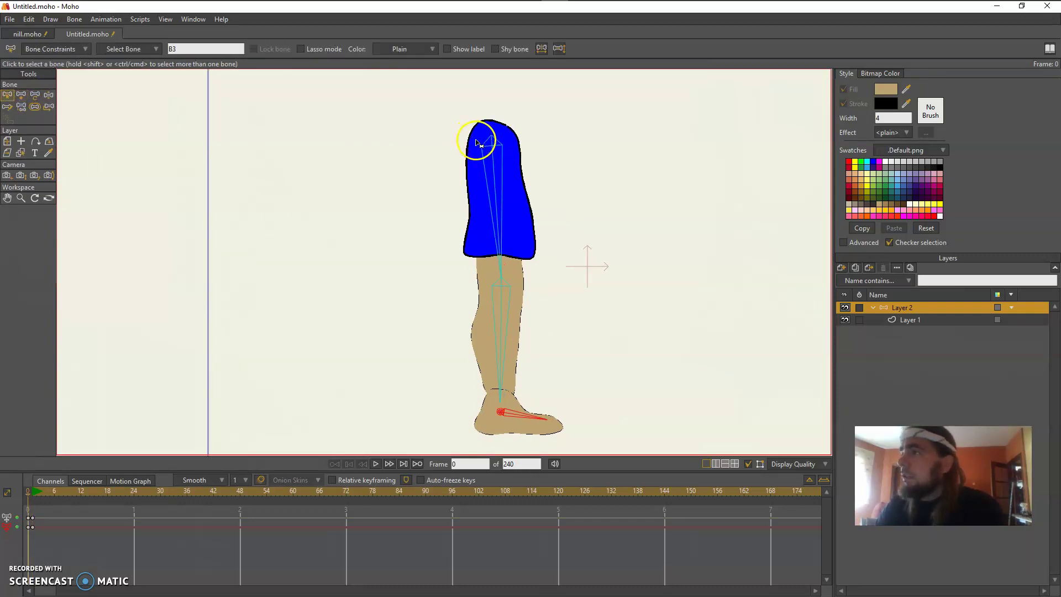
drag(476, 141, 485, 120)
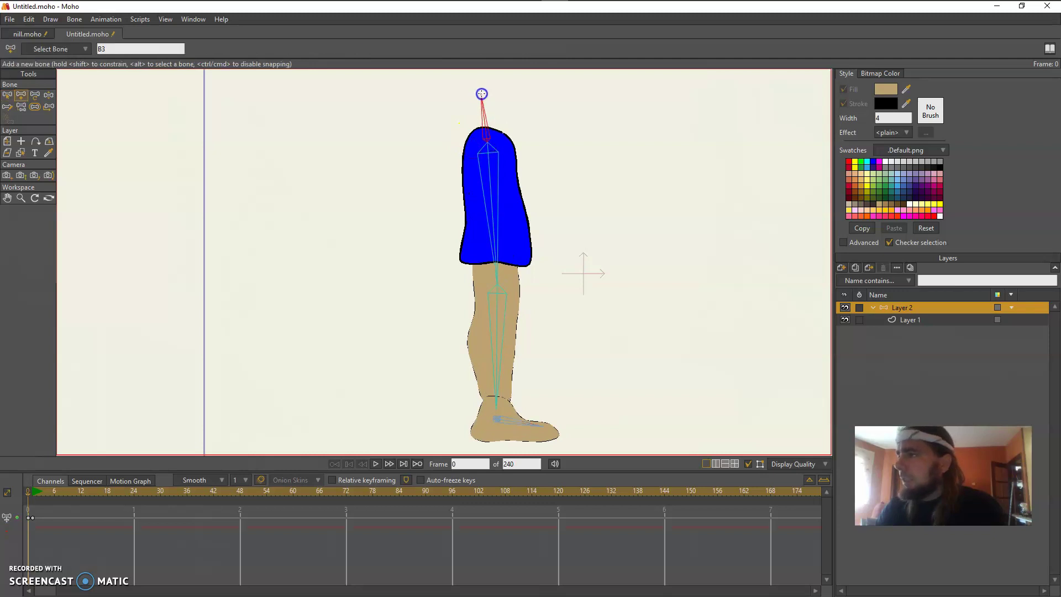
click(21, 106)
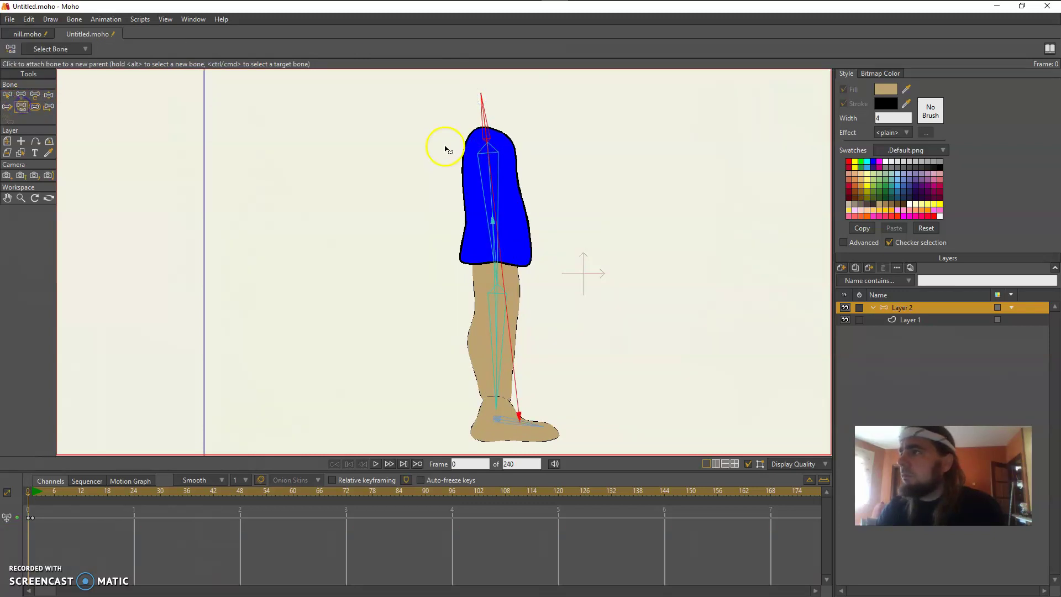
click(527, 139)
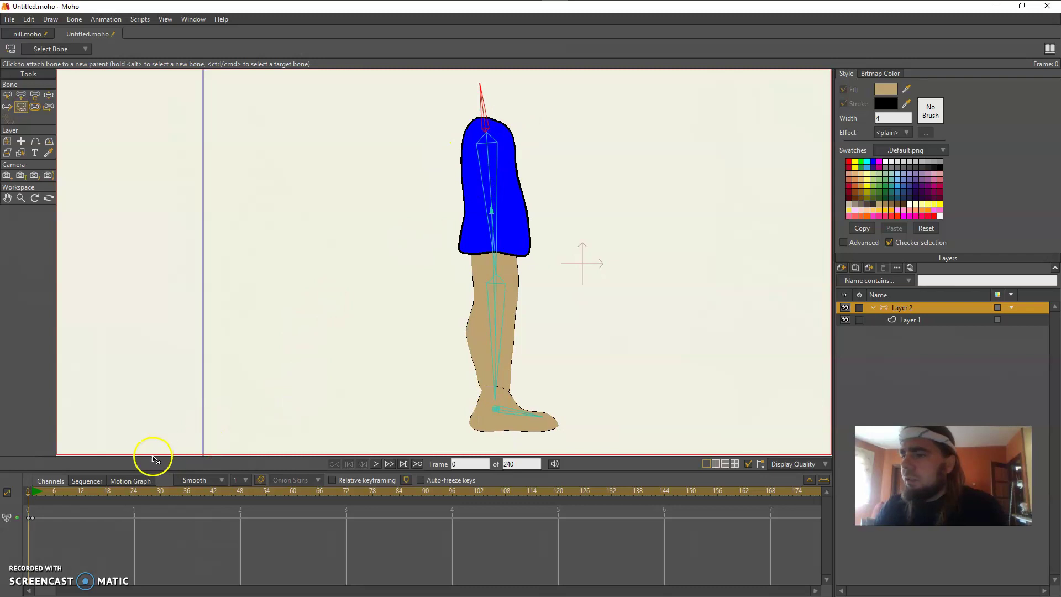
Add a pin bone beside the hip and parent it to the short hip bone.
click(24, 96)
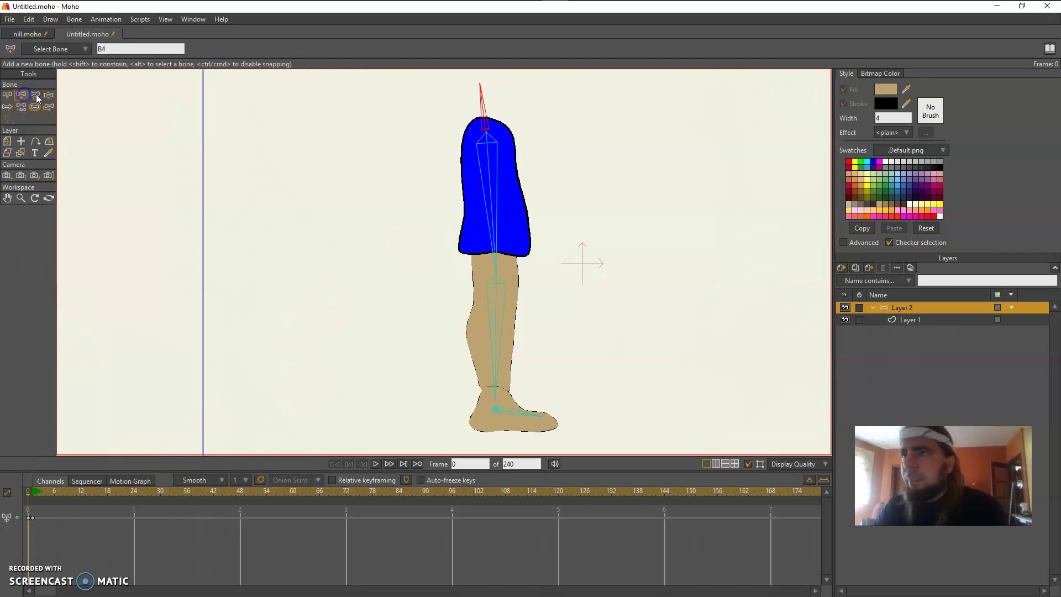
click(444, 134)
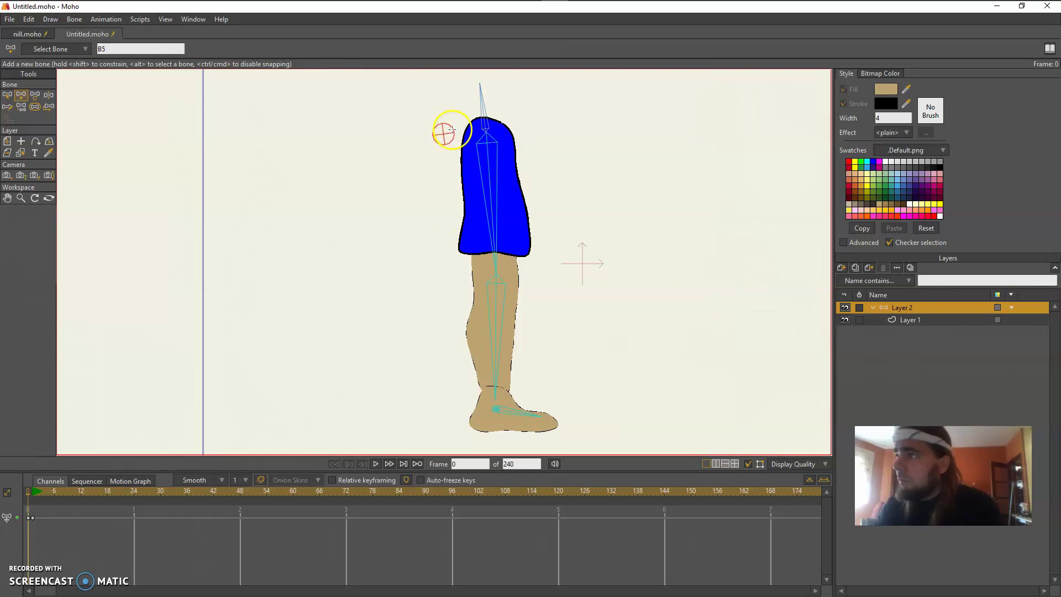
click(21, 105)
click(486, 111)
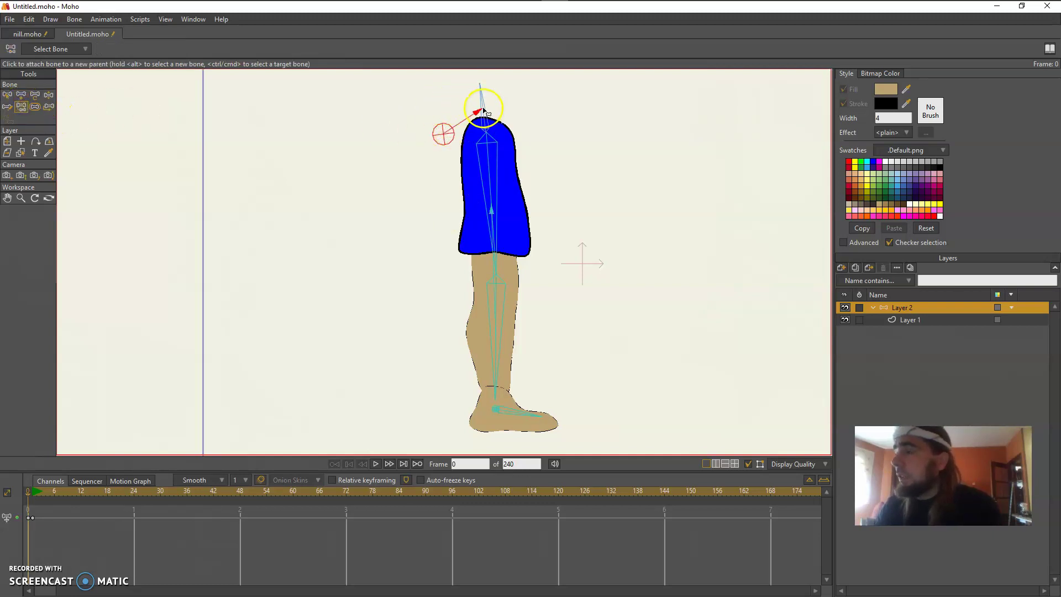
click(74, 112)
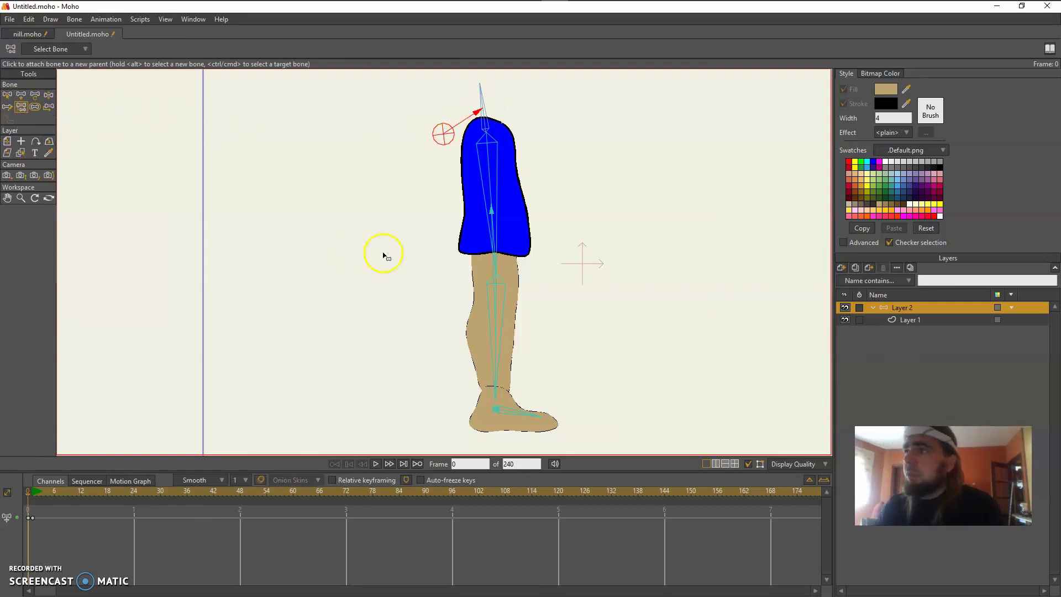
Add a pin bone behind the knee and parent it to the thigh bone.
key(t)
click(446, 272)
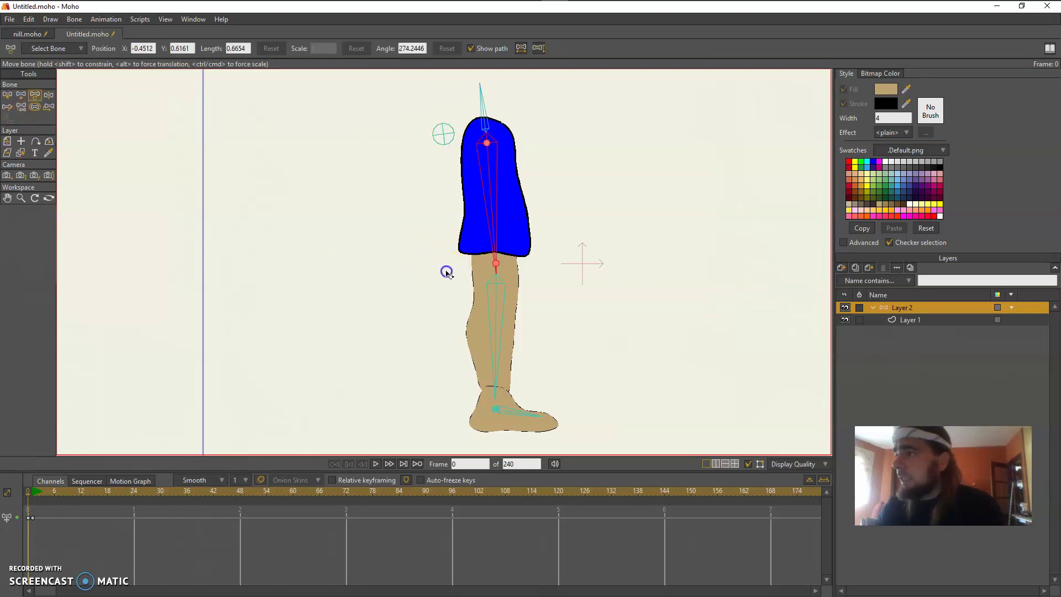
key(a)
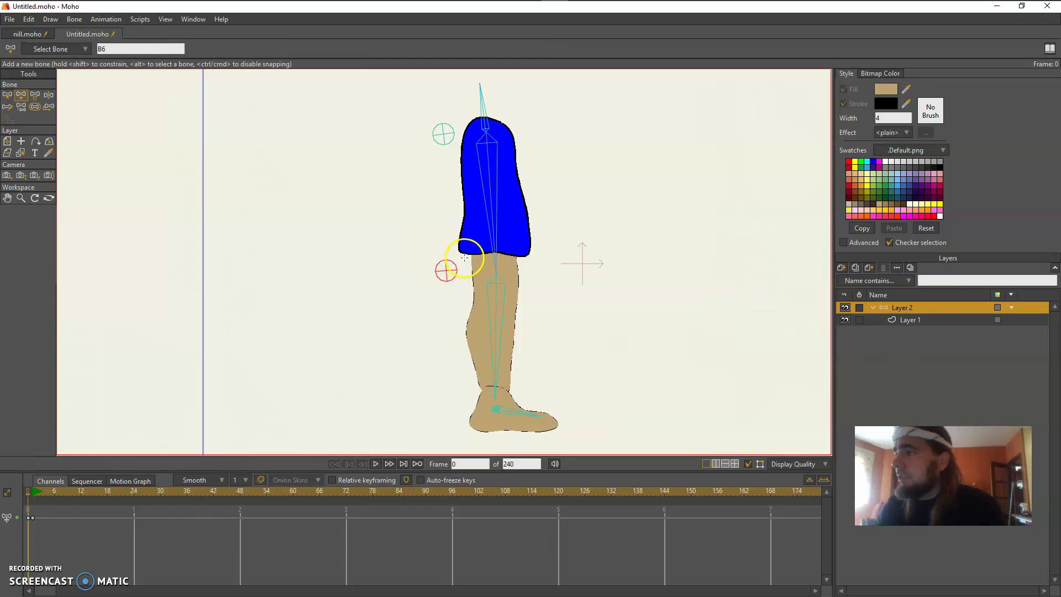
key(r)
click(492, 209)
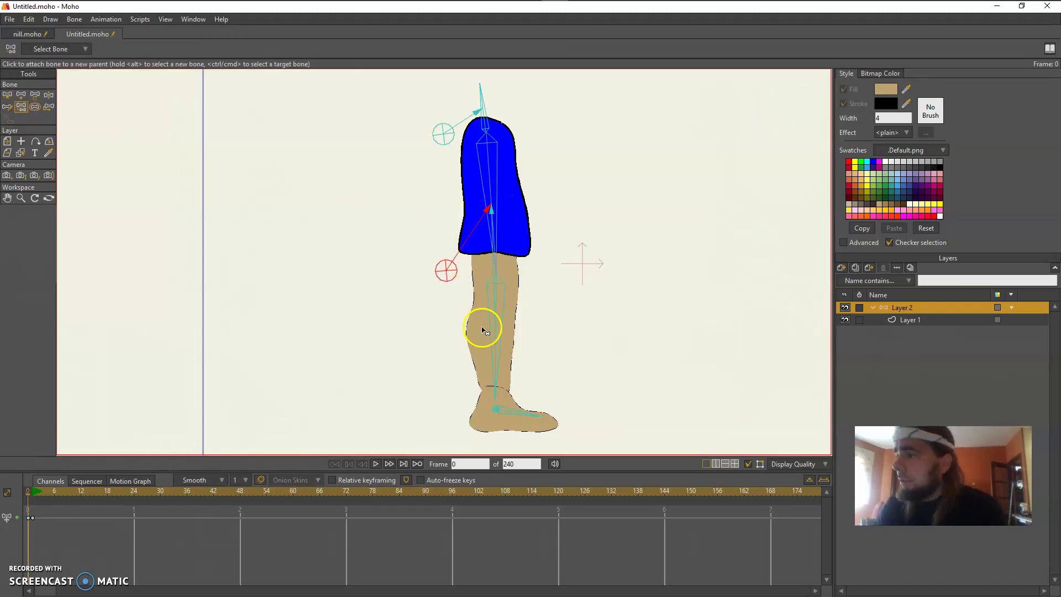
Add a pin bone behind the ankle and parent it to the shin bone.
click(23, 95)
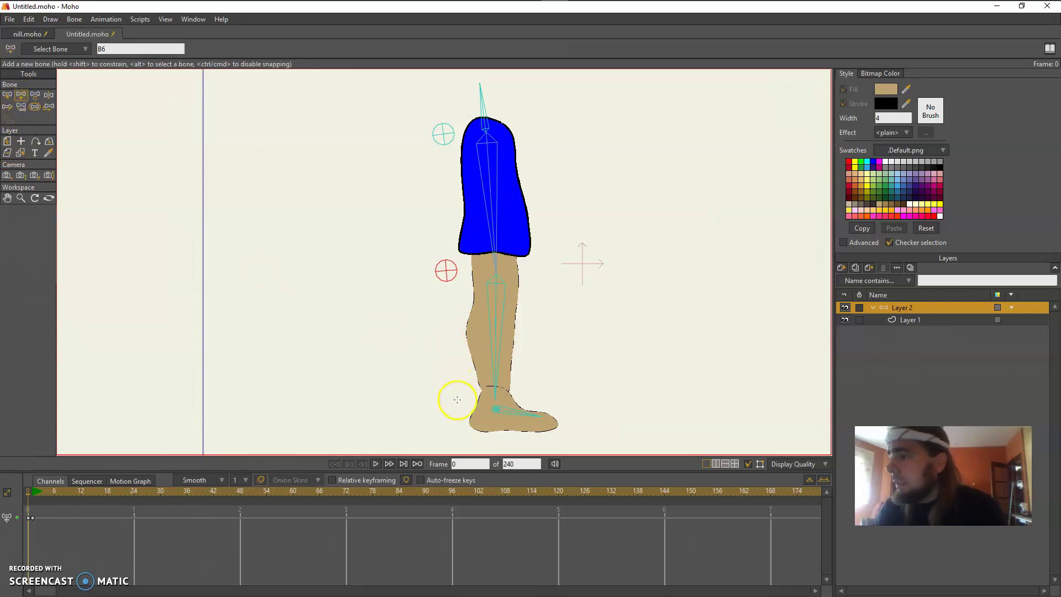
key(b)
key(a)
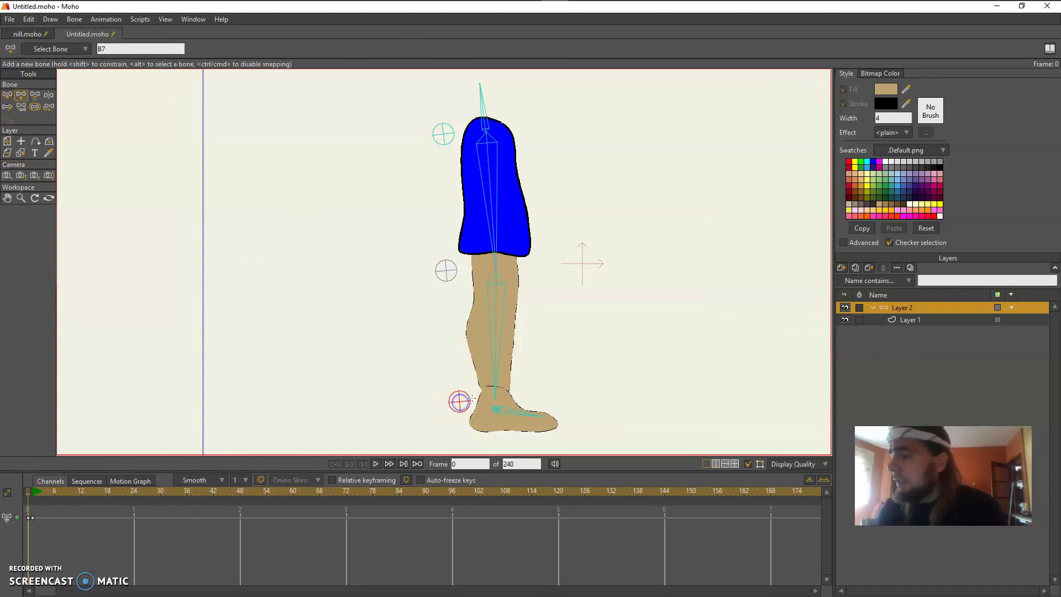
click(477, 392)
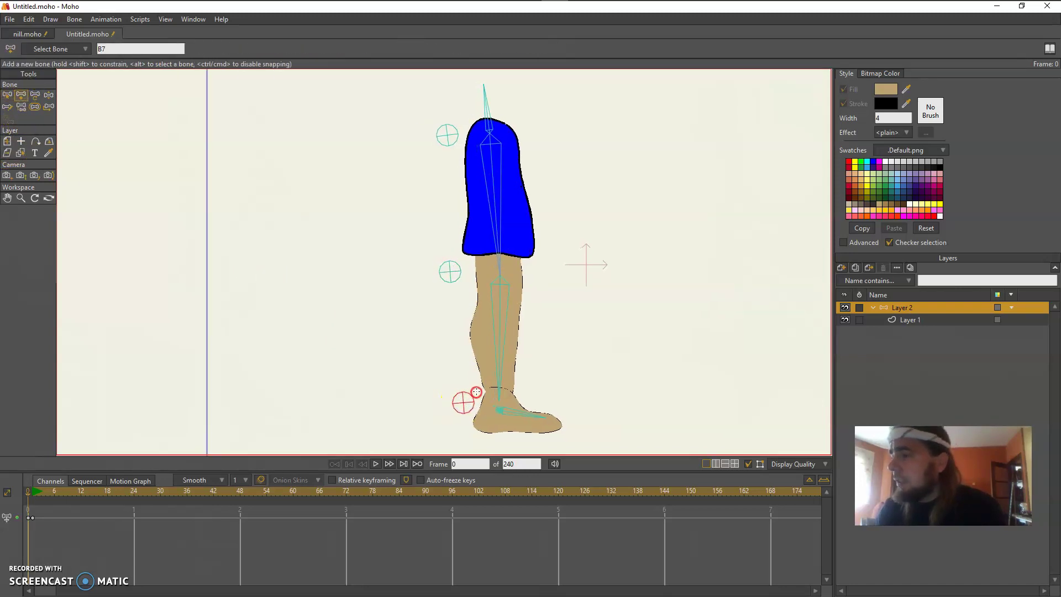
click(22, 106)
click(497, 331)
drag(503, 367, 509, 353)
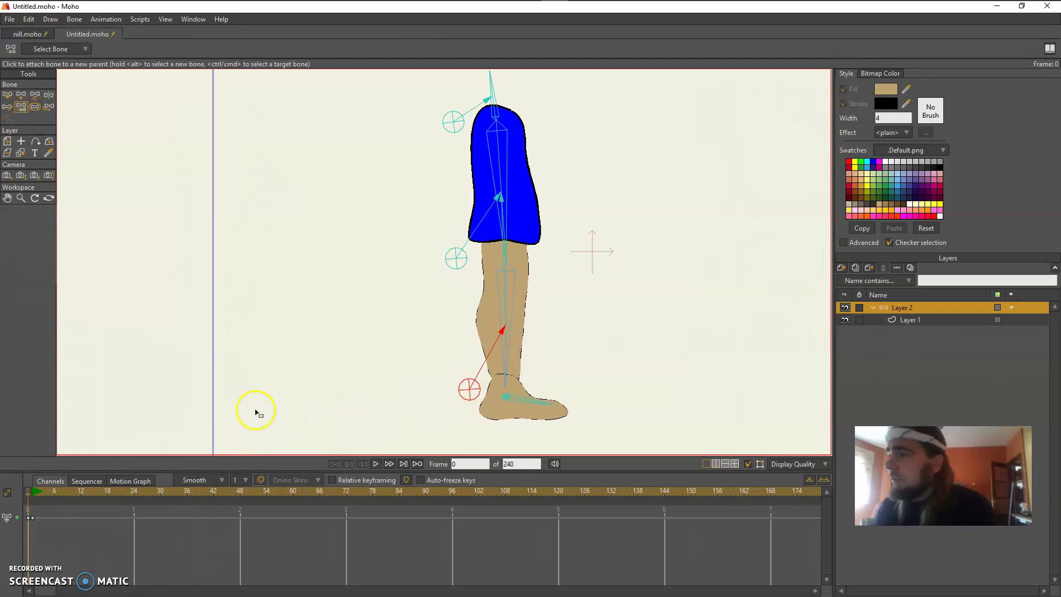
Test the rig at frame 1 by moving the foot bone and the knee pin bone to bend the leg.
key(ctrl+Right)
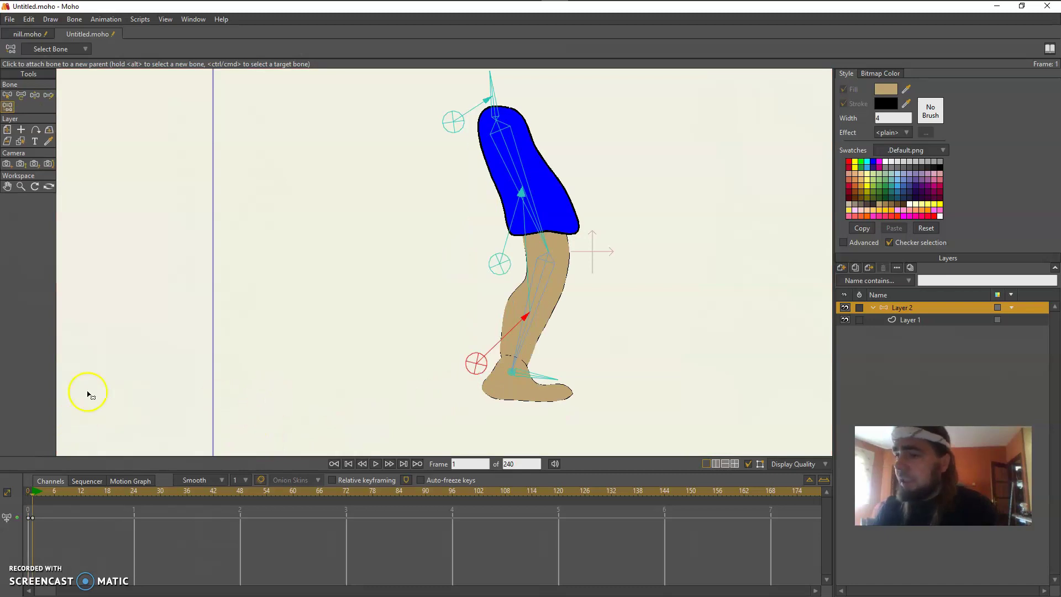
click(22, 94)
click(520, 373)
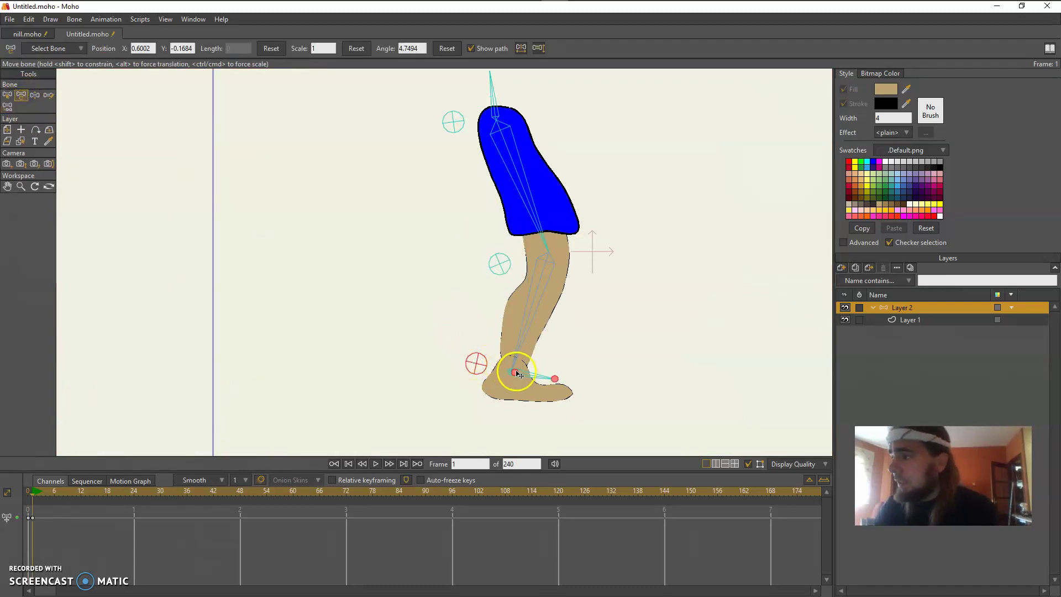
mouse_move(520, 375)
mouse_down()
mouse_move(517, 353)
mouse_move(507, 372)
mouse_move(502, 360)
mouse_move(501, 380)
mouse_up()
click(481, 266)
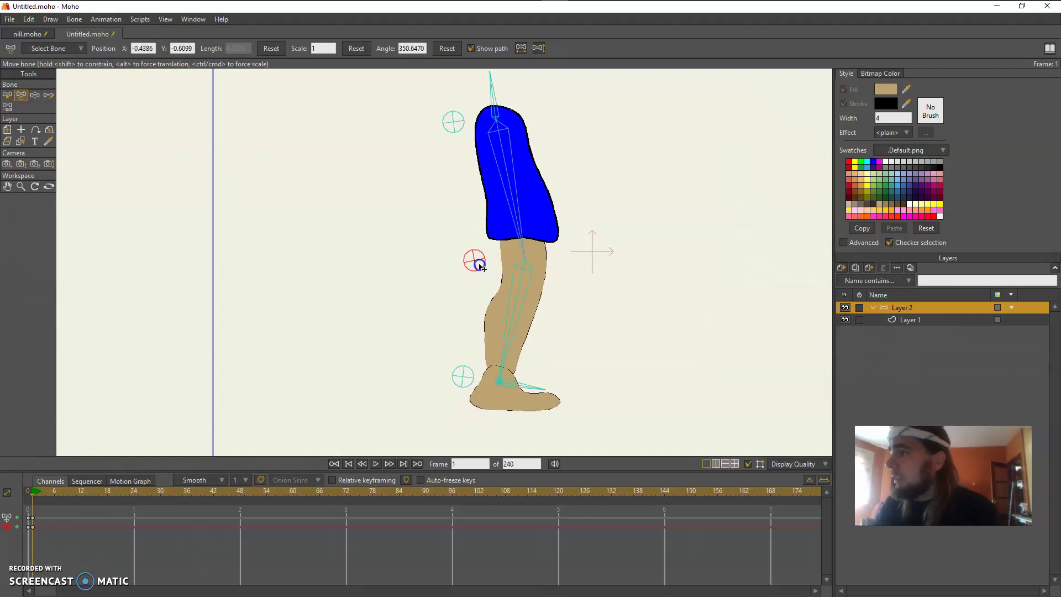
drag(480, 265, 478, 241)
drag(505, 381, 511, 380)
drag(486, 244, 488, 264)
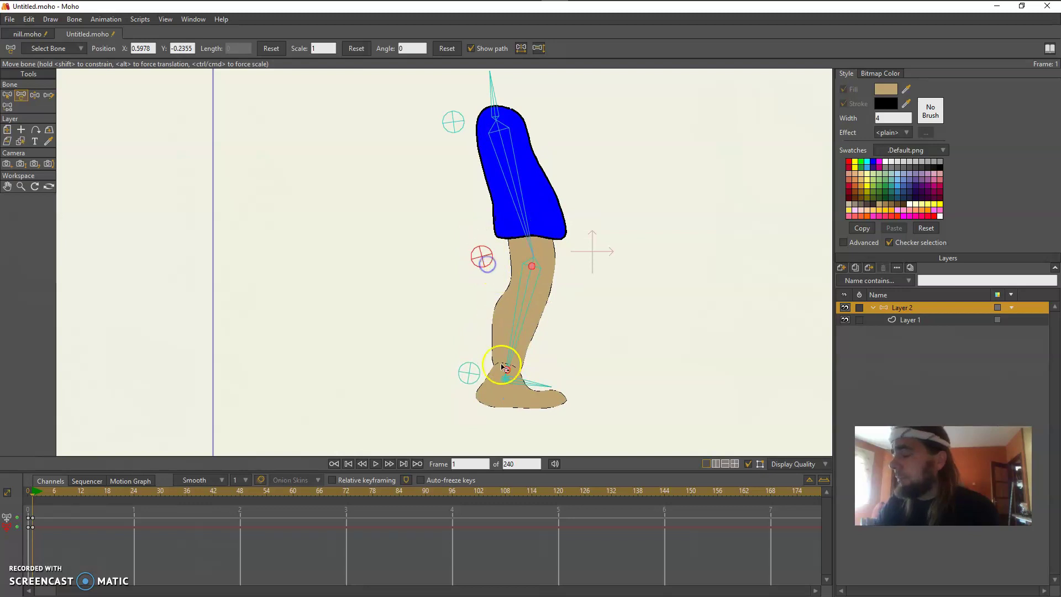
Return to frame 0 and draw a short bone downward from the hip pin bone.
click(29, 491)
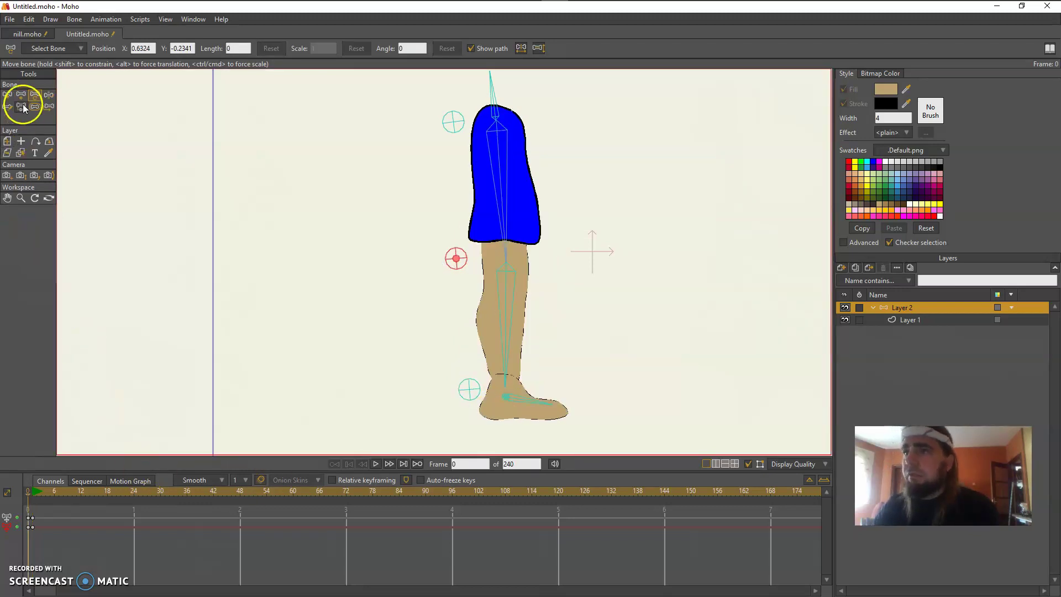
click(8, 95)
click(453, 121)
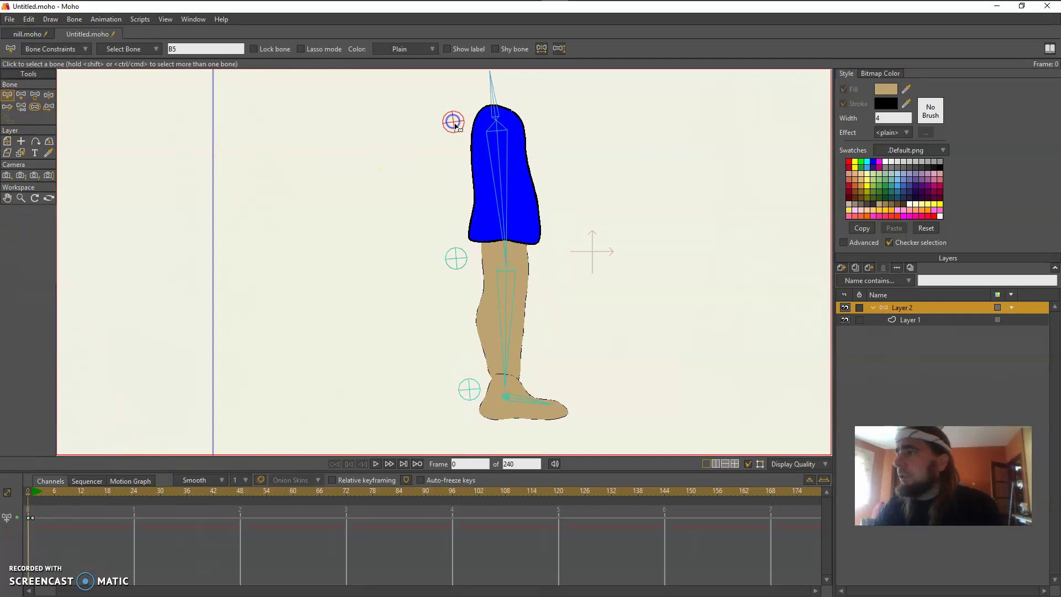
key(a)
drag(453, 123, 456, 174)
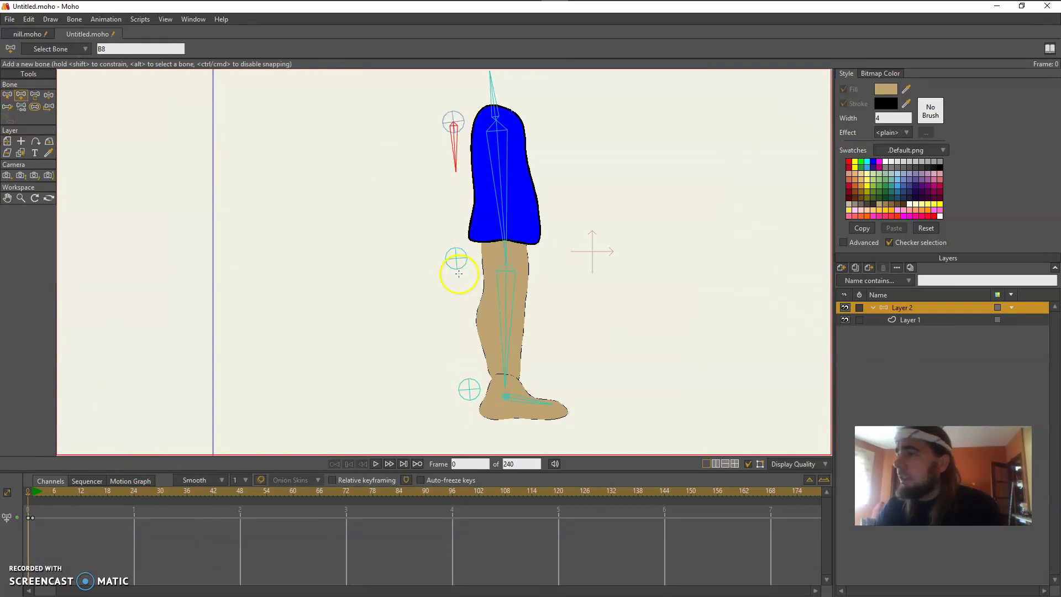
Draw two short bones from the knee pin bone, one pointing upward and one pointing downward.
click(455, 257)
drag(457, 256, 455, 218)
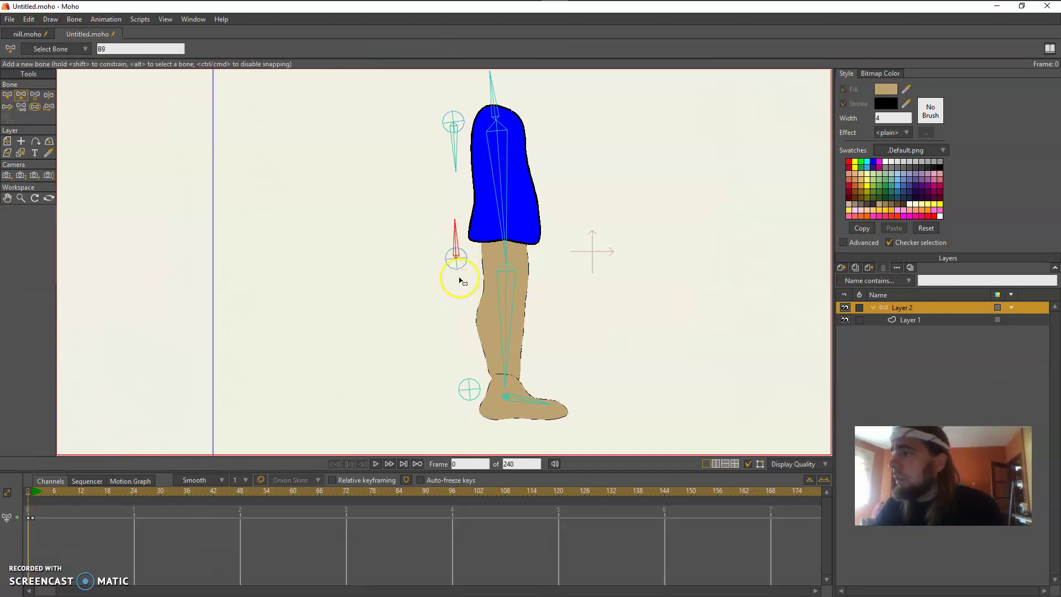
click(456, 260)
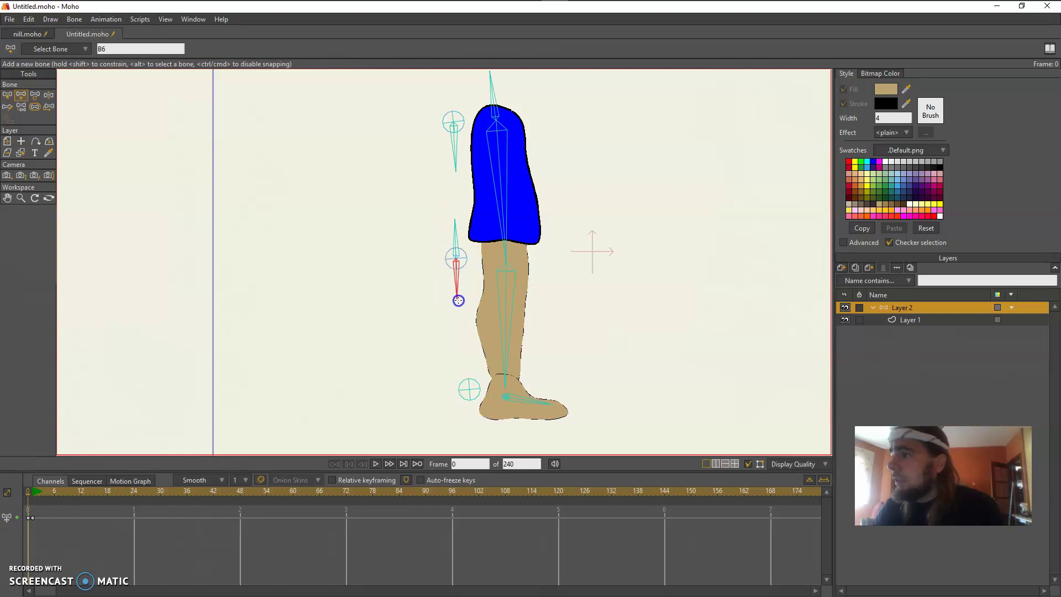
Draw a short bone upward from the ankle pin bone, as a child of that pin.
key(b)
click(470, 389)
key(a)
drag(469, 389, 464, 320)
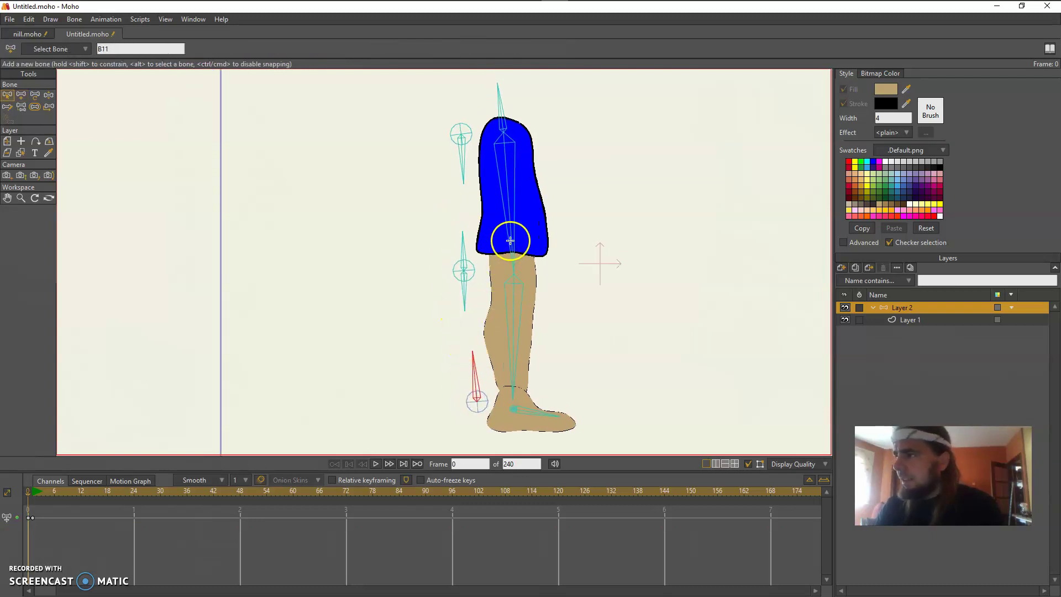
Set B8, the bone under the hip pin, as the target of B9, the upward bone at the knee pin.
key(b)
click(514, 310)
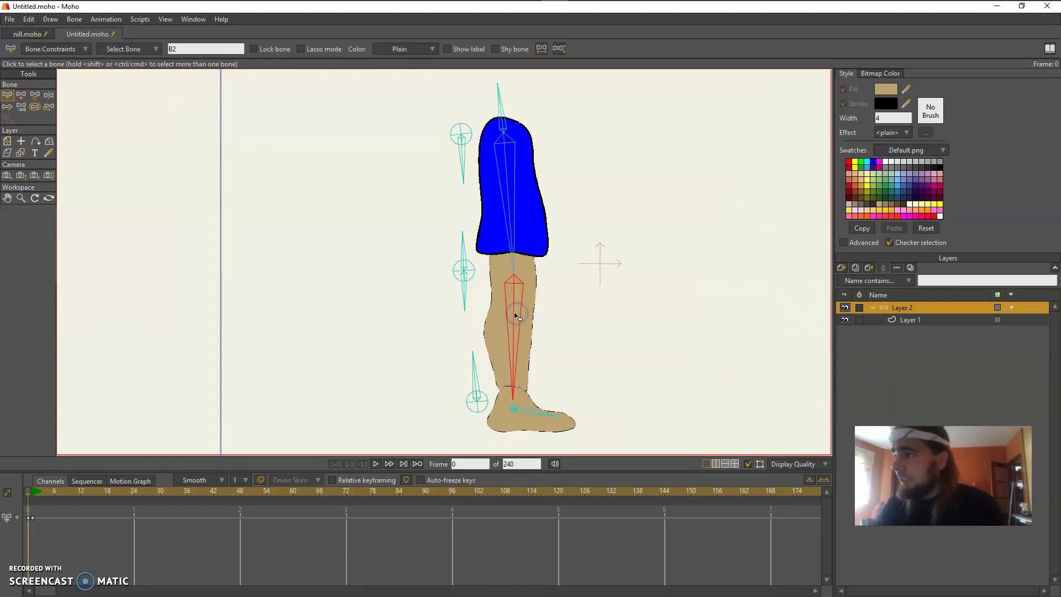
click(500, 321)
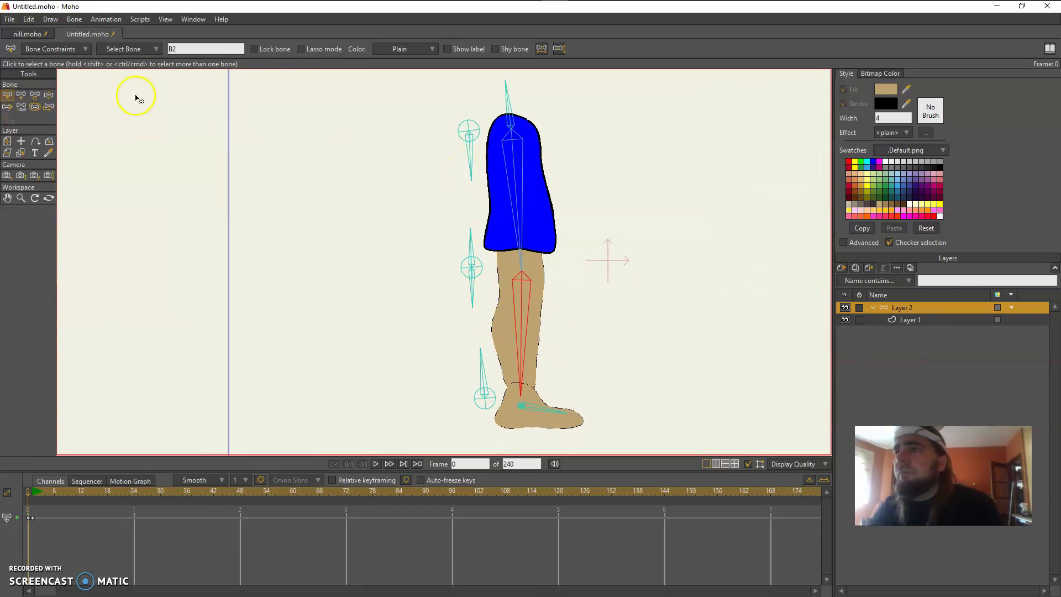
click(470, 171)
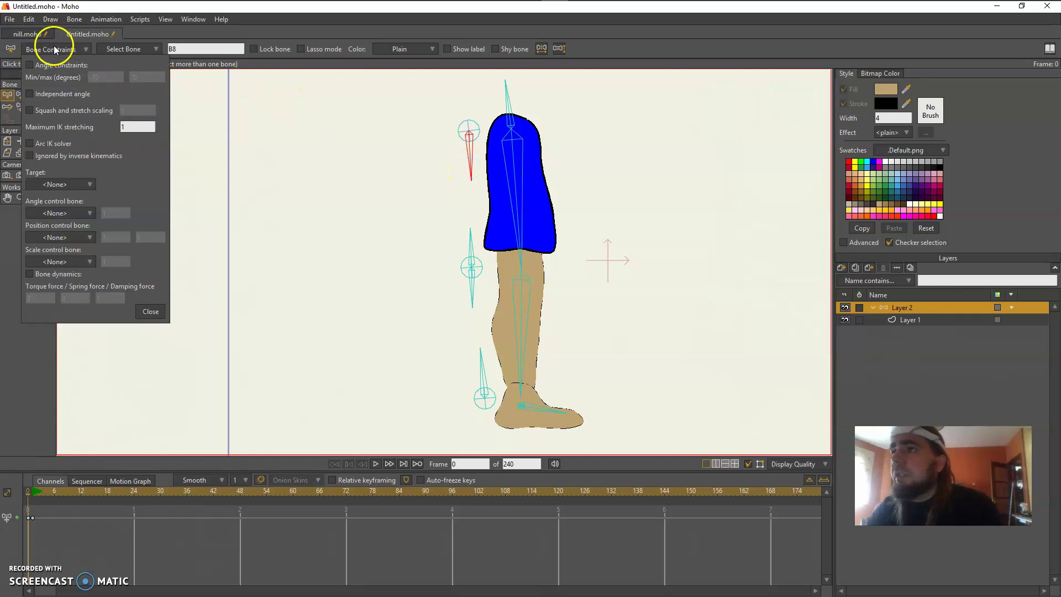
click(52, 48)
click(469, 237)
click(470, 195)
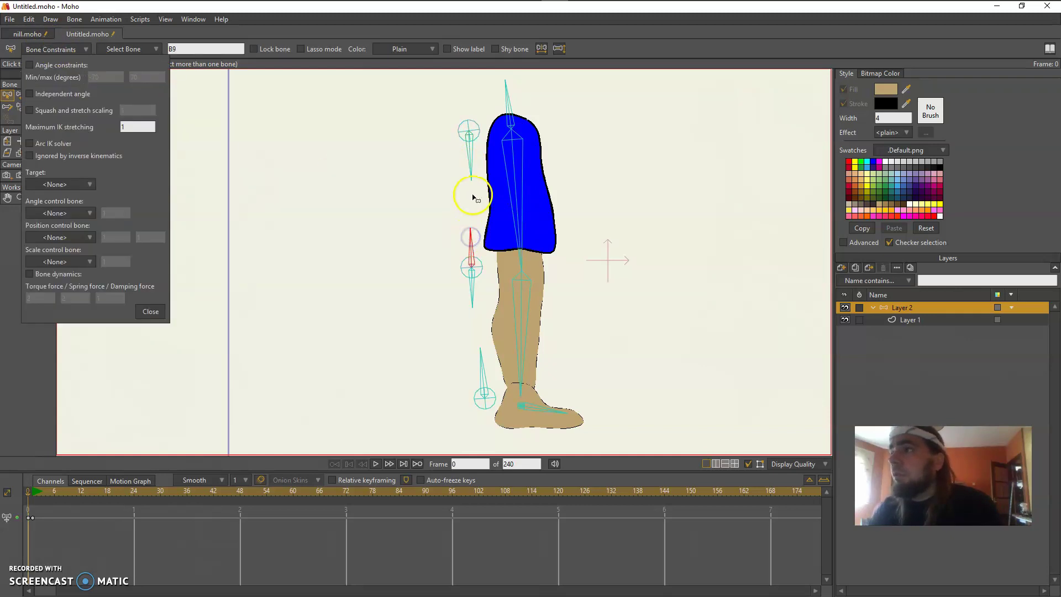
click(471, 176)
click(470, 243)
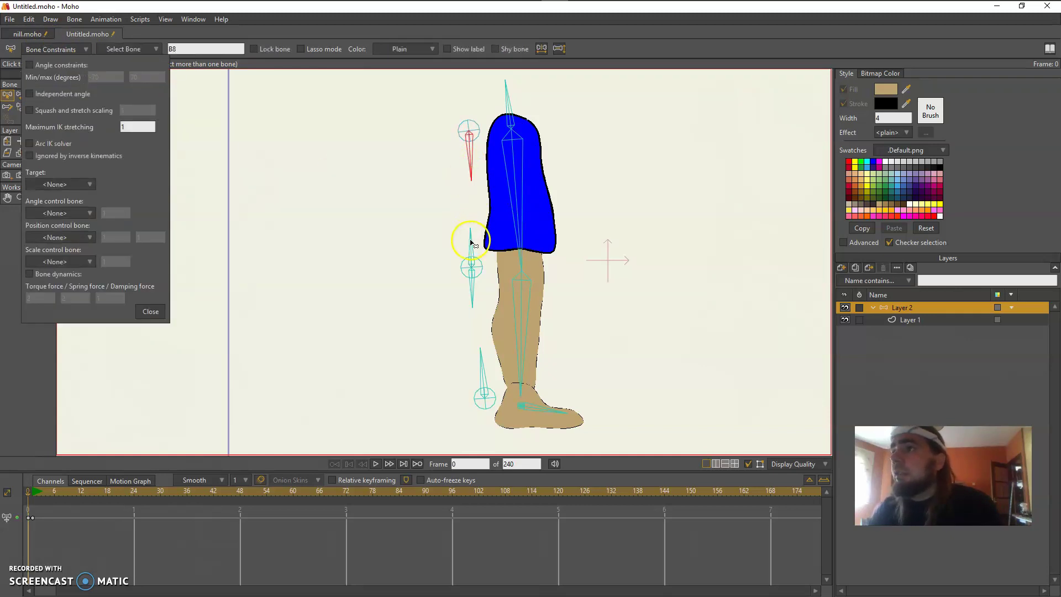
click(68, 184)
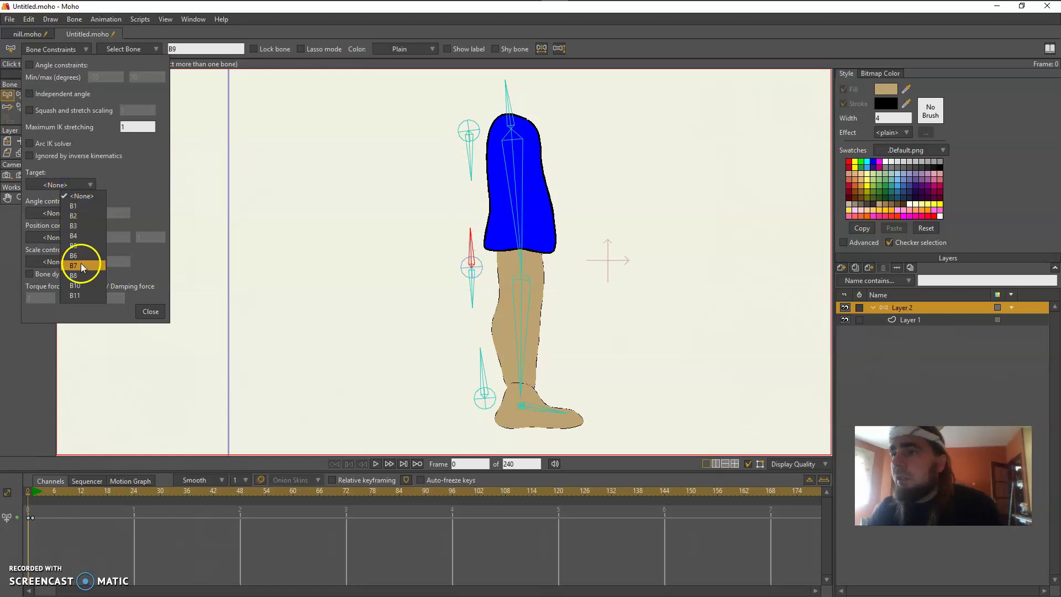
click(81, 275)
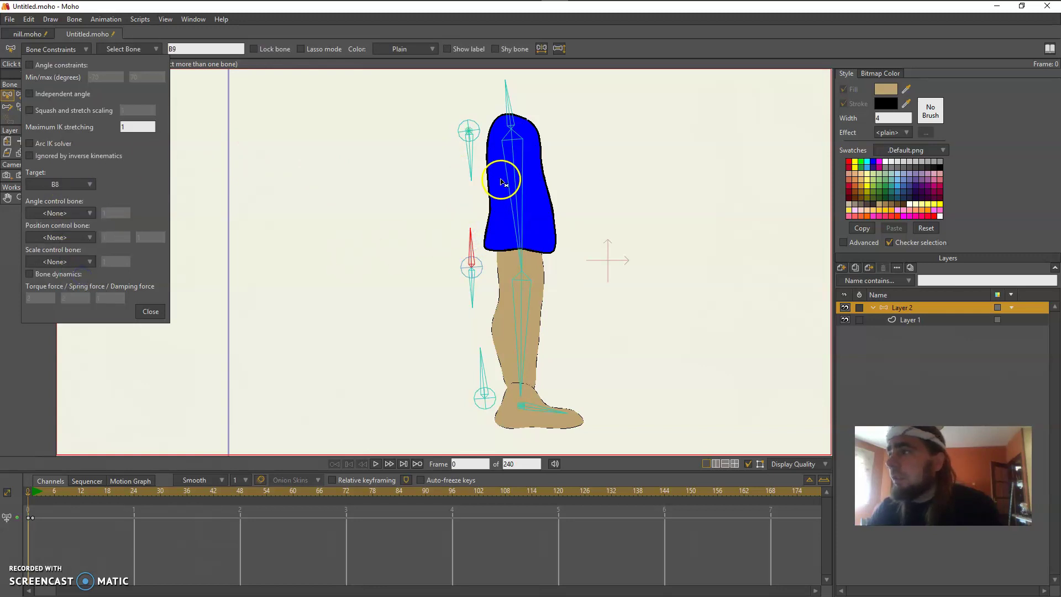
Set B9 as the target of B8, the downward bone at the hip pin.
click(471, 169)
click(89, 184)
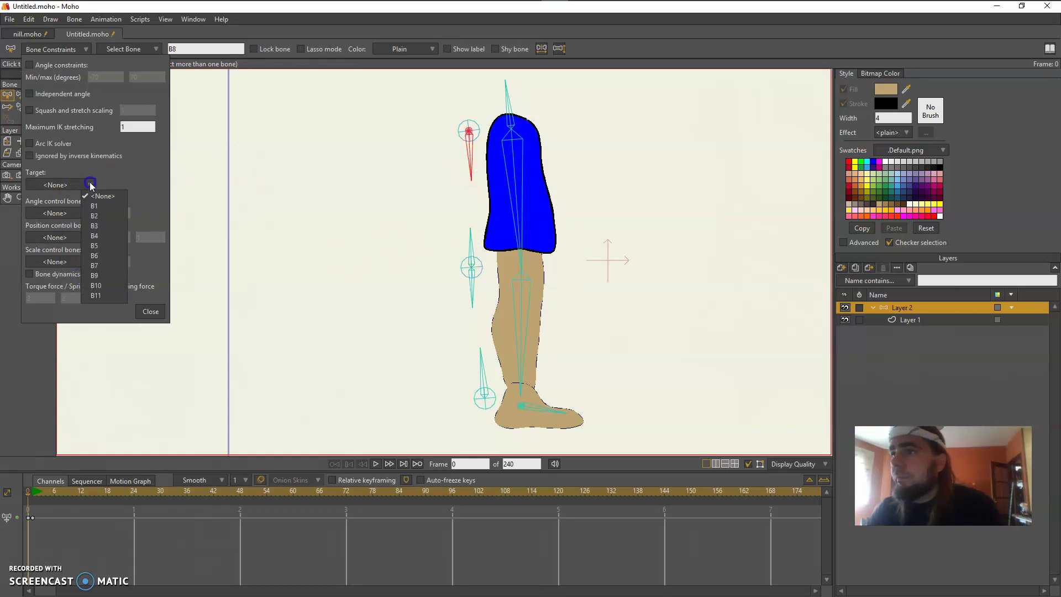
click(94, 275)
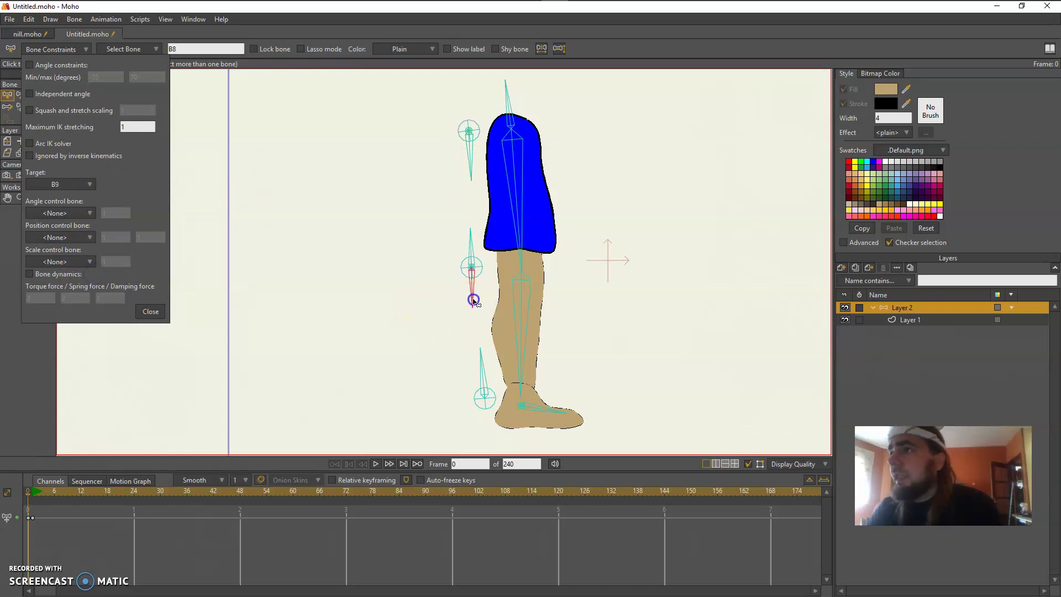
Make the upward ankle bone B11 and the downward knee bone B10 target each other.
click(481, 359)
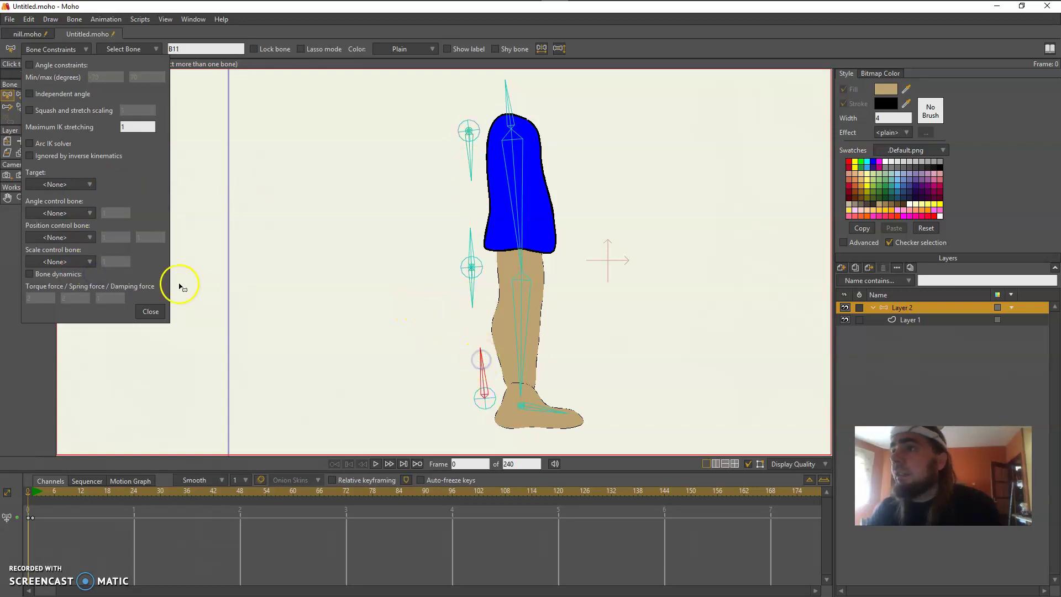
click(96, 184)
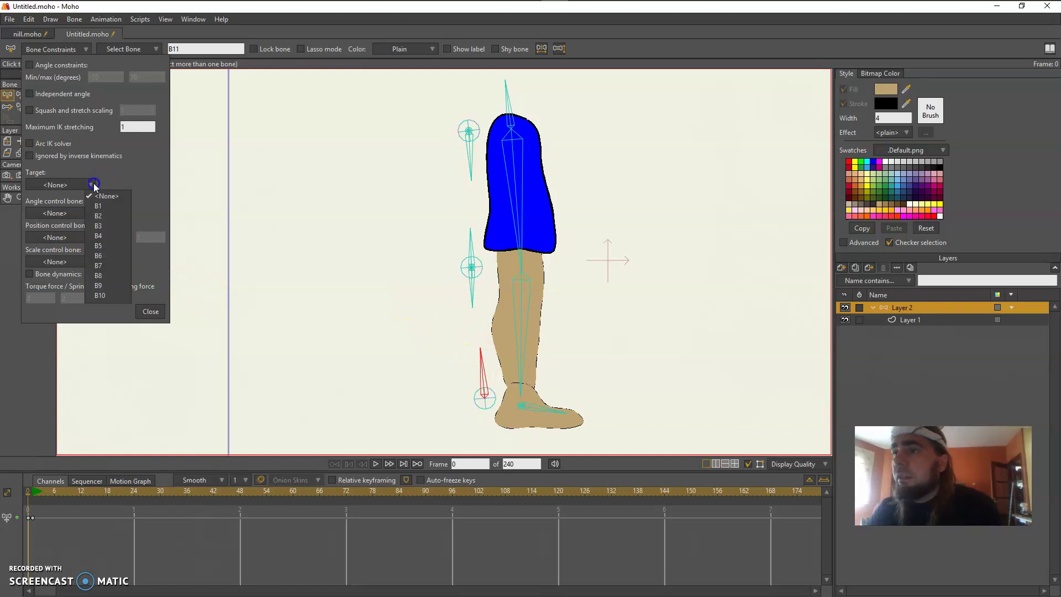
click(100, 296)
click(474, 299)
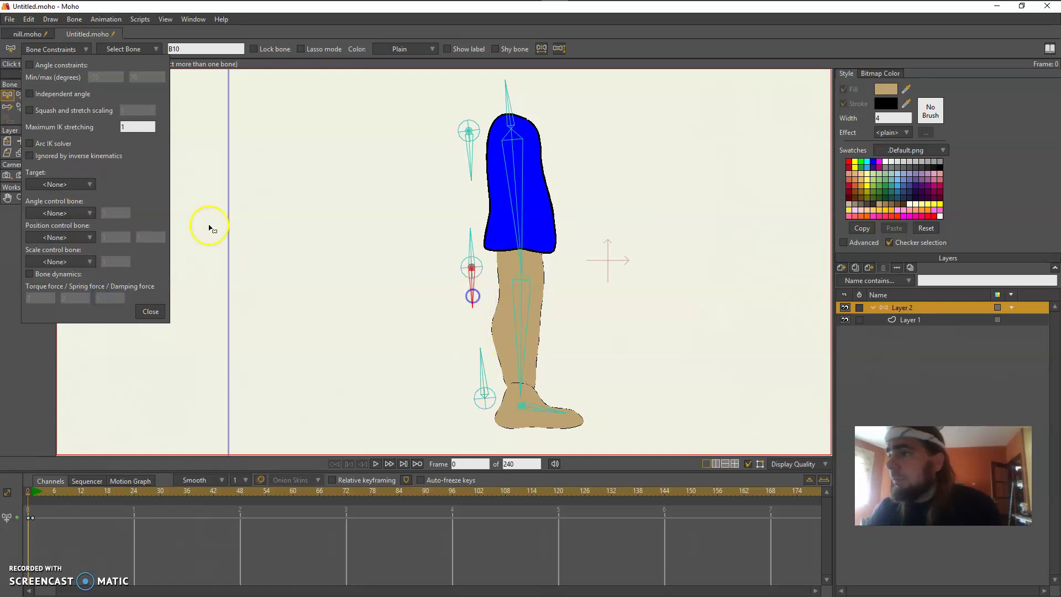
click(87, 184)
click(95, 294)
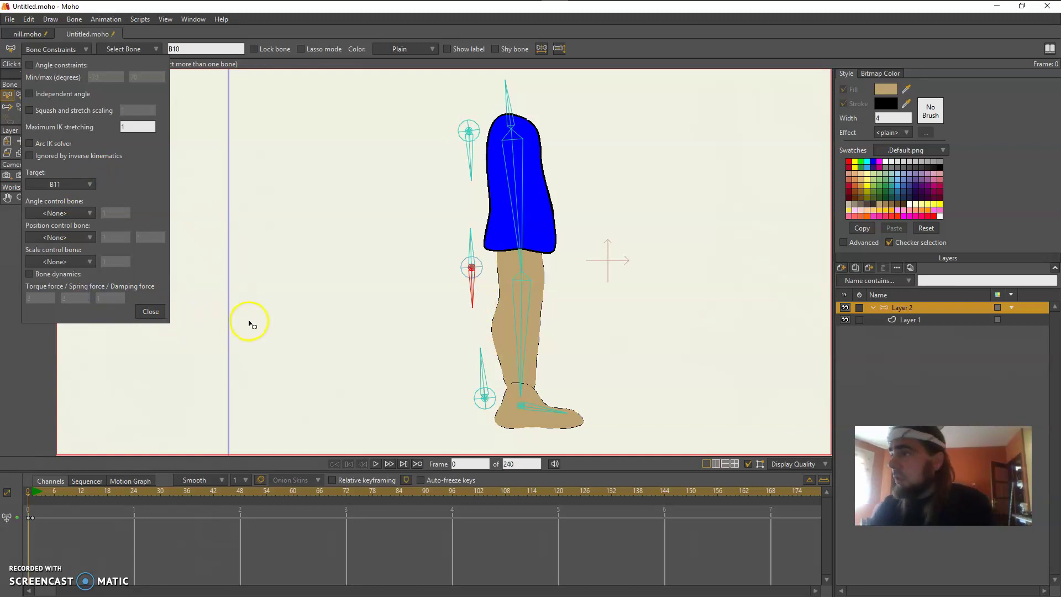
Test the targeted bones at frame 1 by moving the foot bone and the knee pin bone through several leg poses.
drag(294, 350, 318, 334)
key(Right)
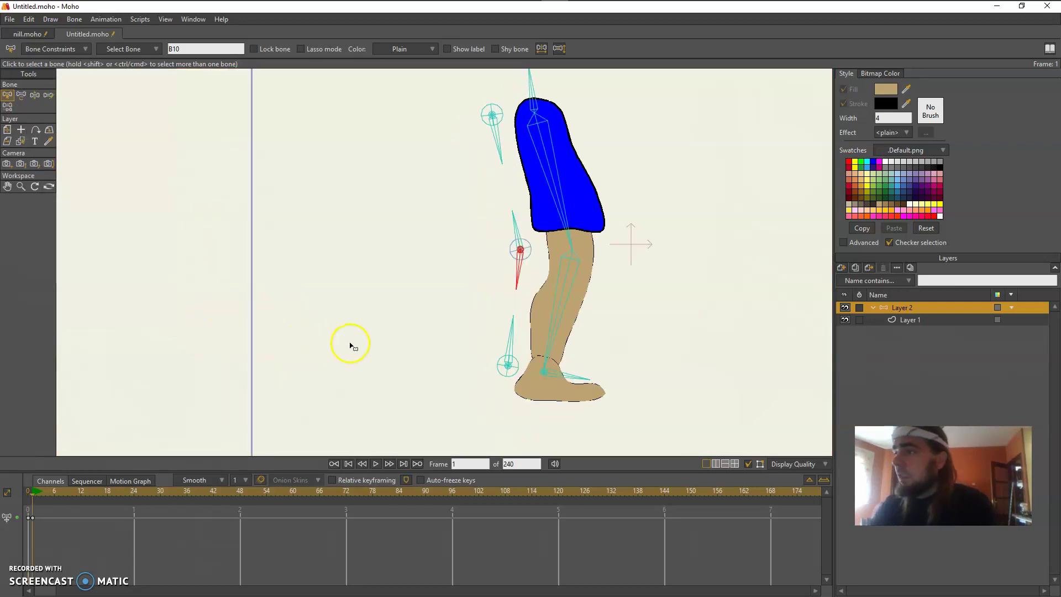
click(22, 97)
mouse_move(547, 372)
mouse_down()
mouse_move(561, 350)
mouse_move(554, 369)
mouse_up()
mouse_move(535, 255)
mouse_down()
mouse_move(537, 236)
mouse_move(542, 259)
mouse_up()
click(565, 363)
drag(556, 370, 571, 346)
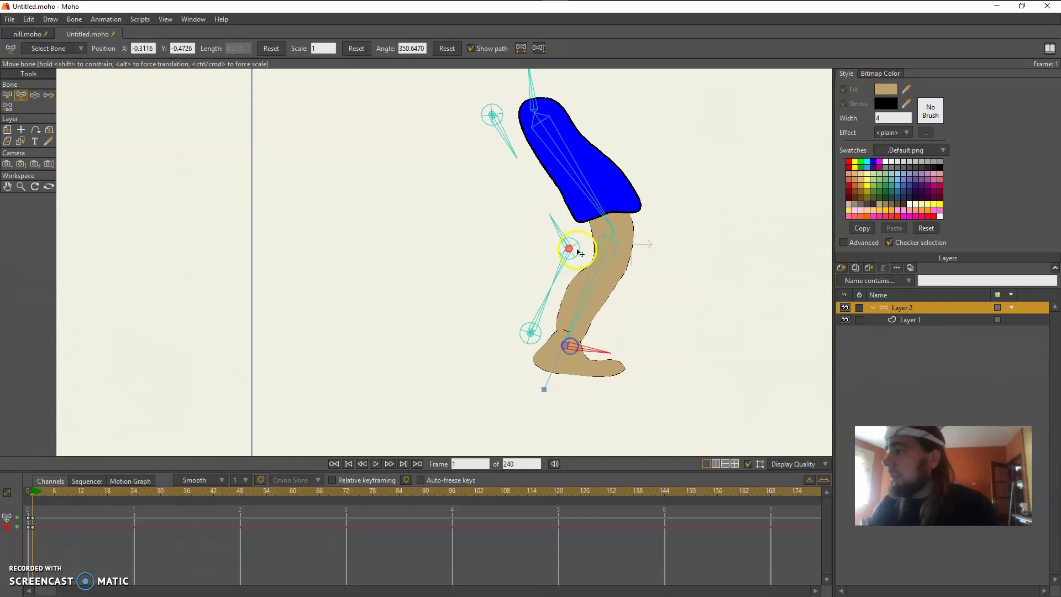
drag(572, 249, 540, 244)
drag(580, 354, 545, 391)
click(483, 374)
key(Left)
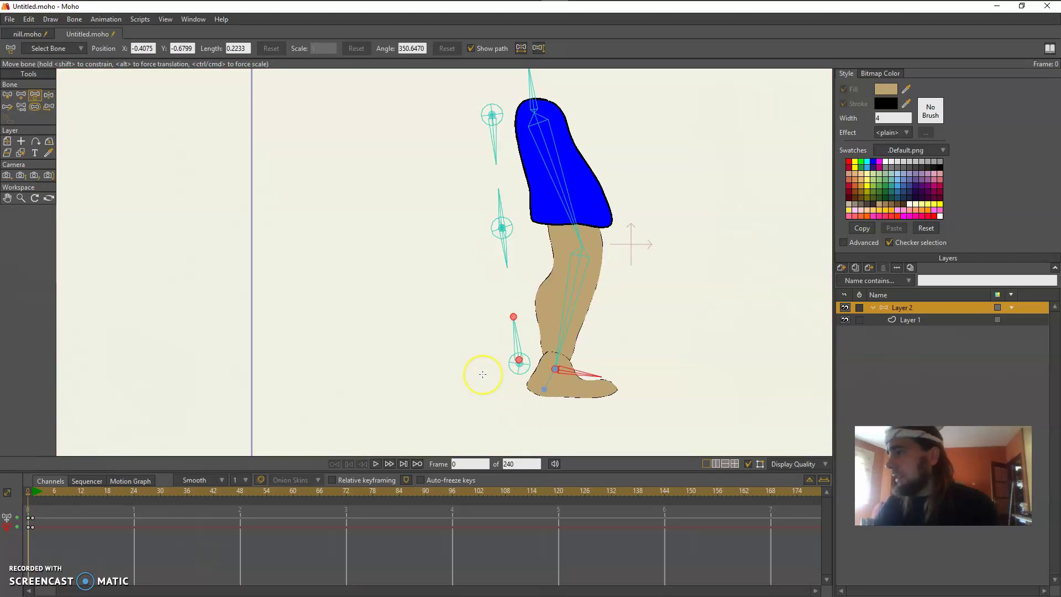
key(Right)
key(Left)
key(ctrl+Right)
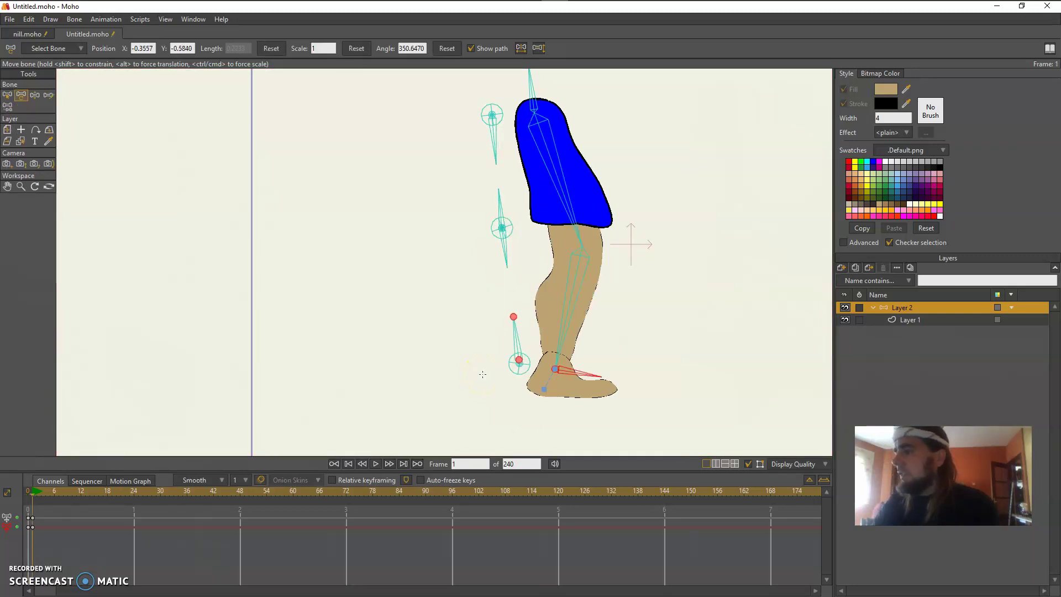
drag(229, 230, 231, 239)
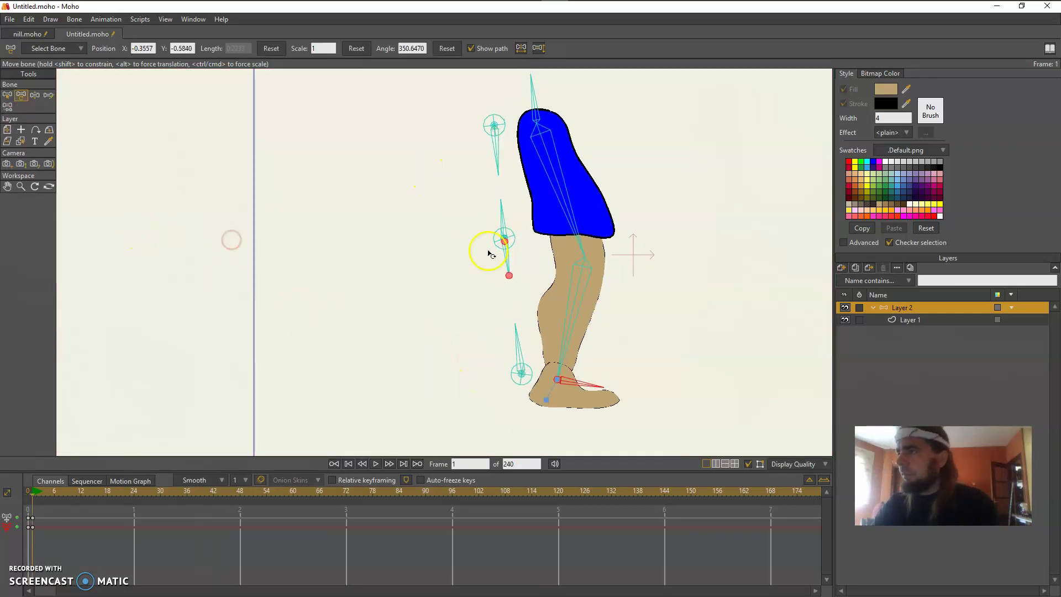
drag(548, 325, 555, 331)
Flexi-bind Layer 1 using only the four short bones B8, B9, B10 and B11 beside the leg.
click(913, 320)
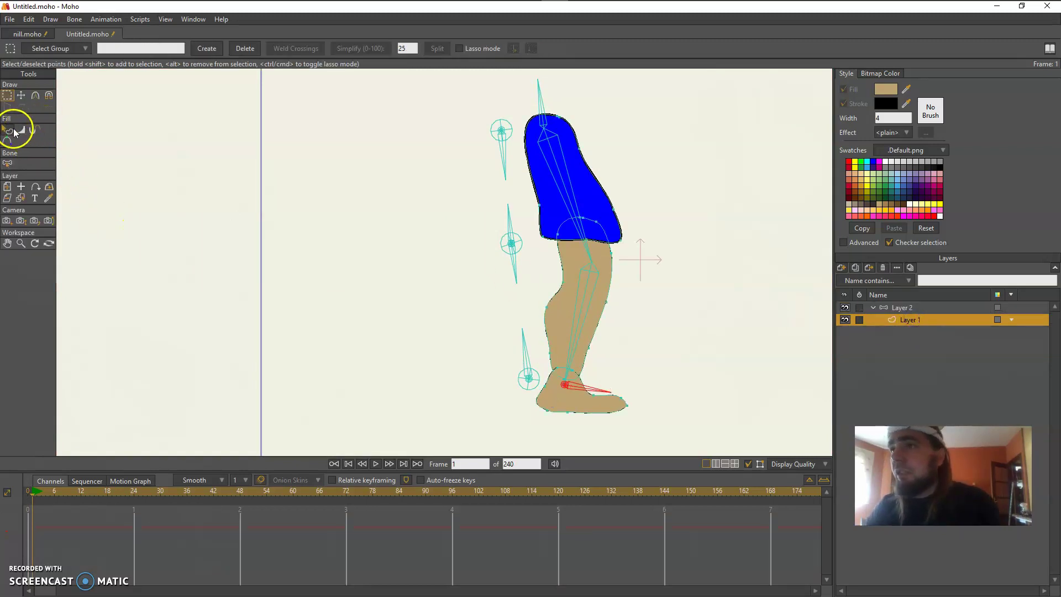
click(8, 163)
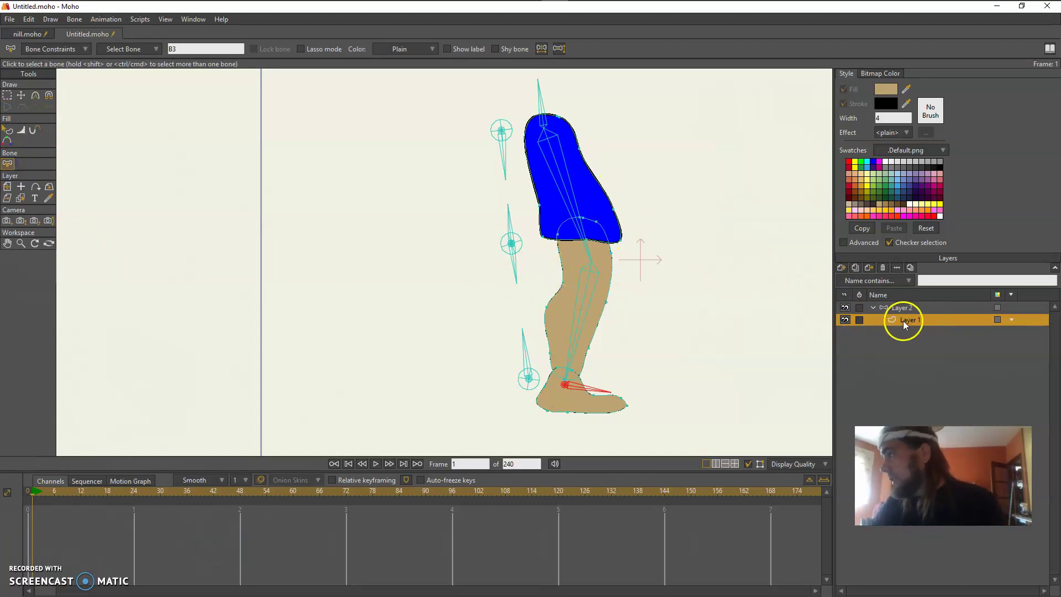
drag(565, 280, 483, 277)
click(451, 348)
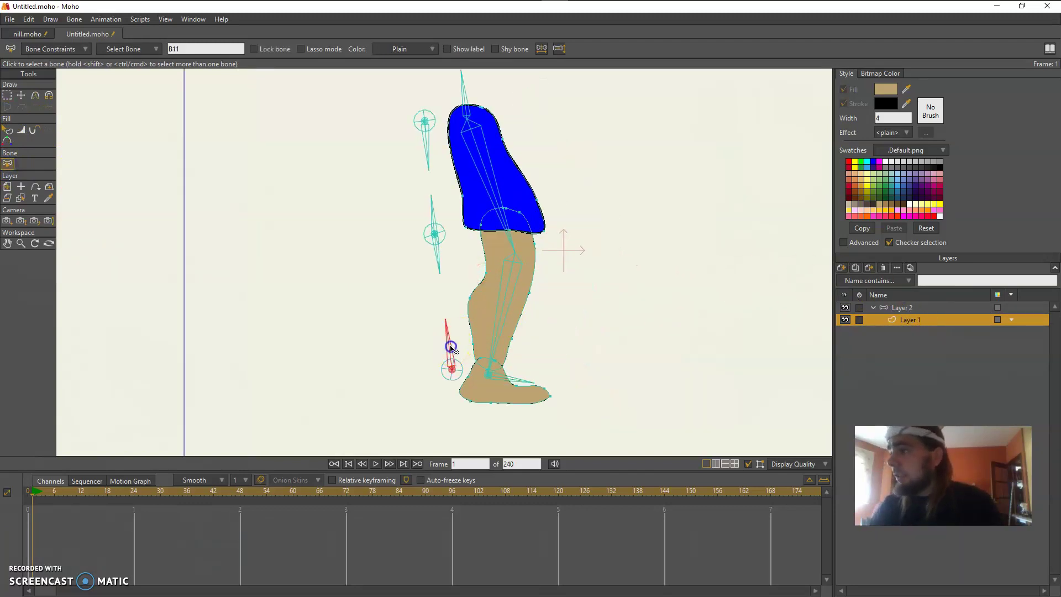
shift+click(432, 210)
shift+click(427, 158)
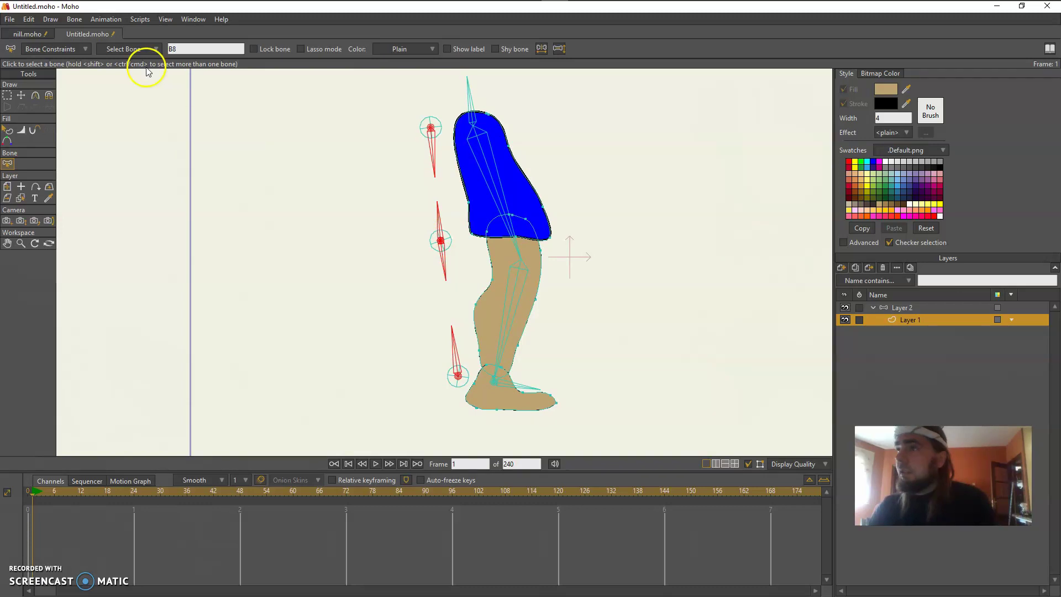
click(30, 20)
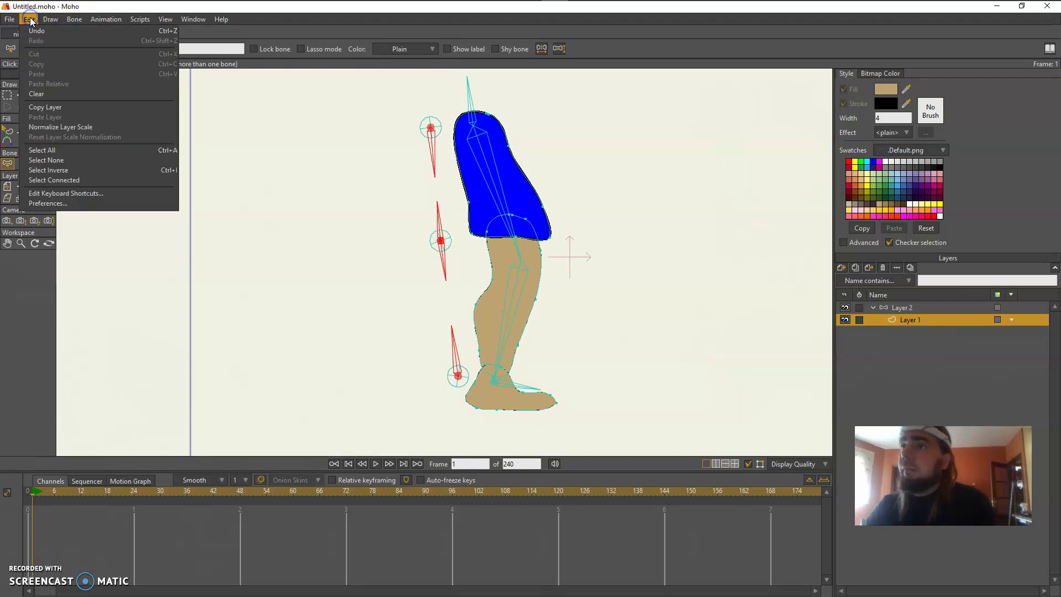
mouse_move(75, 19)
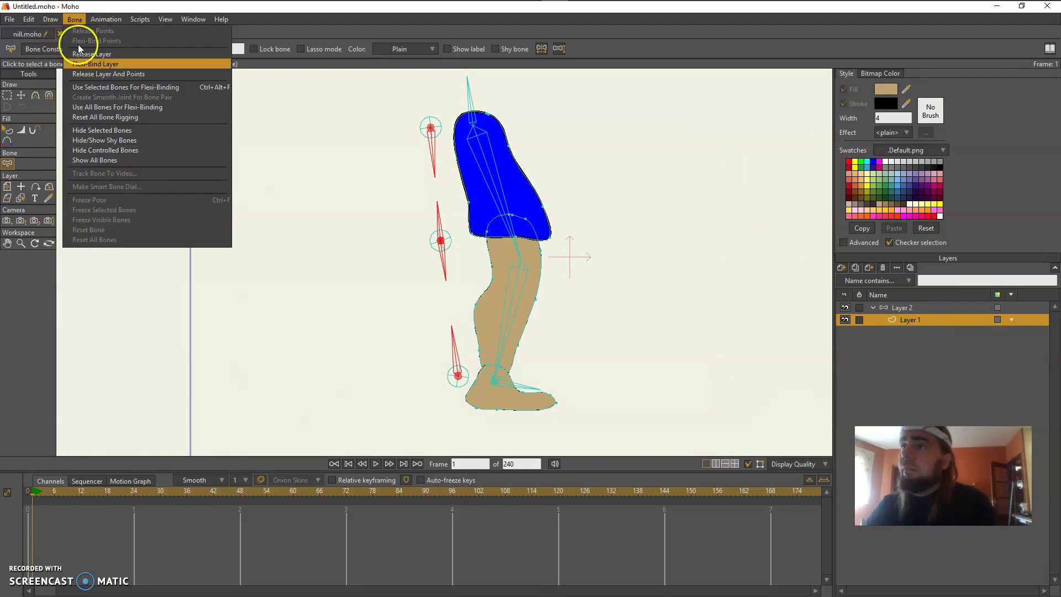
click(107, 87)
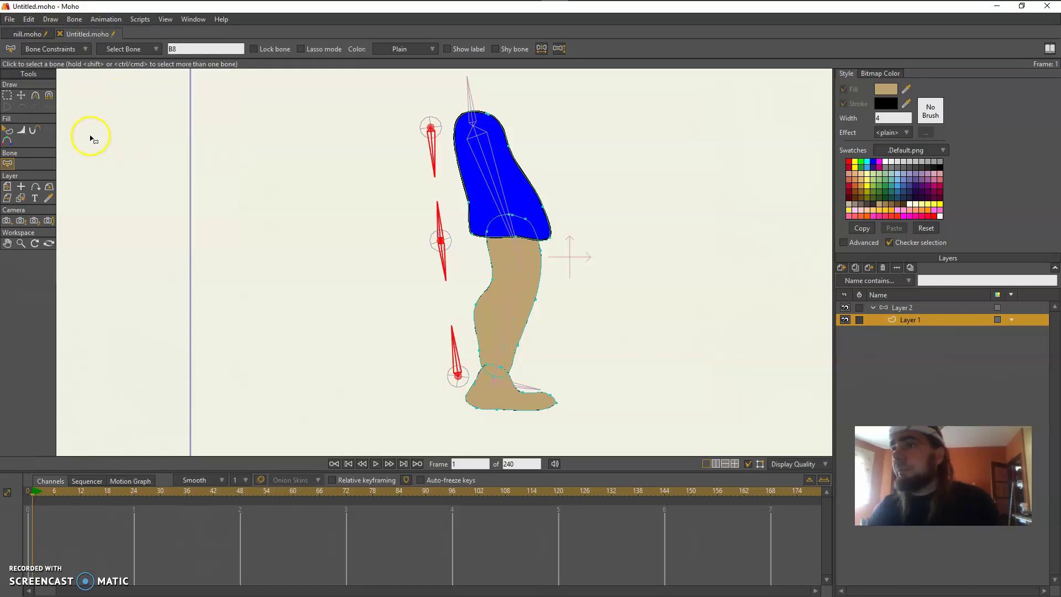
Return to frame 0 and clear the selection of the four short bones beside the leg.
click(73, 20)
drag(444, 221, 457, 236)
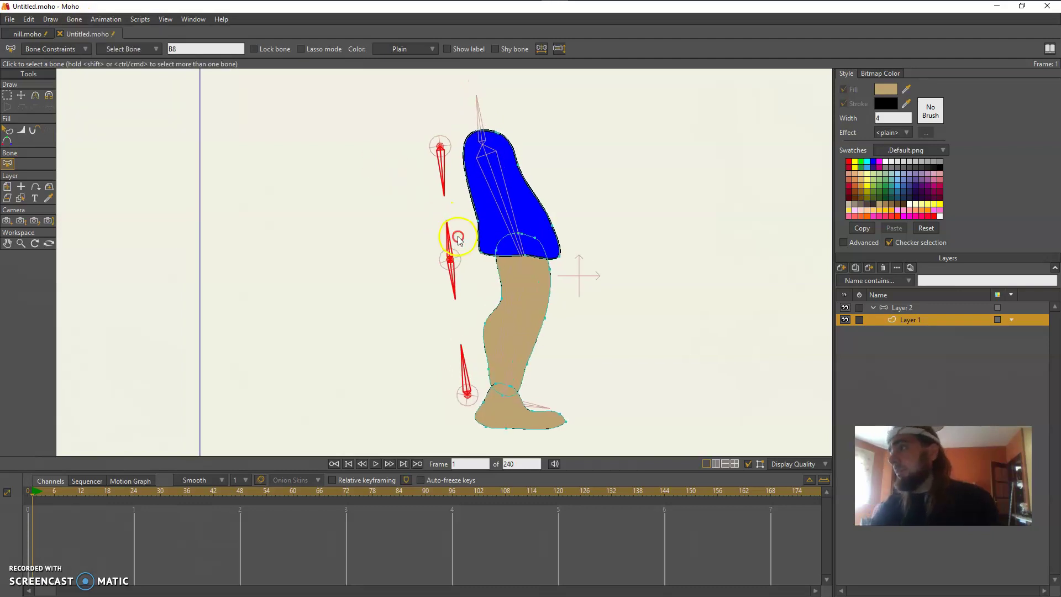
click(31, 490)
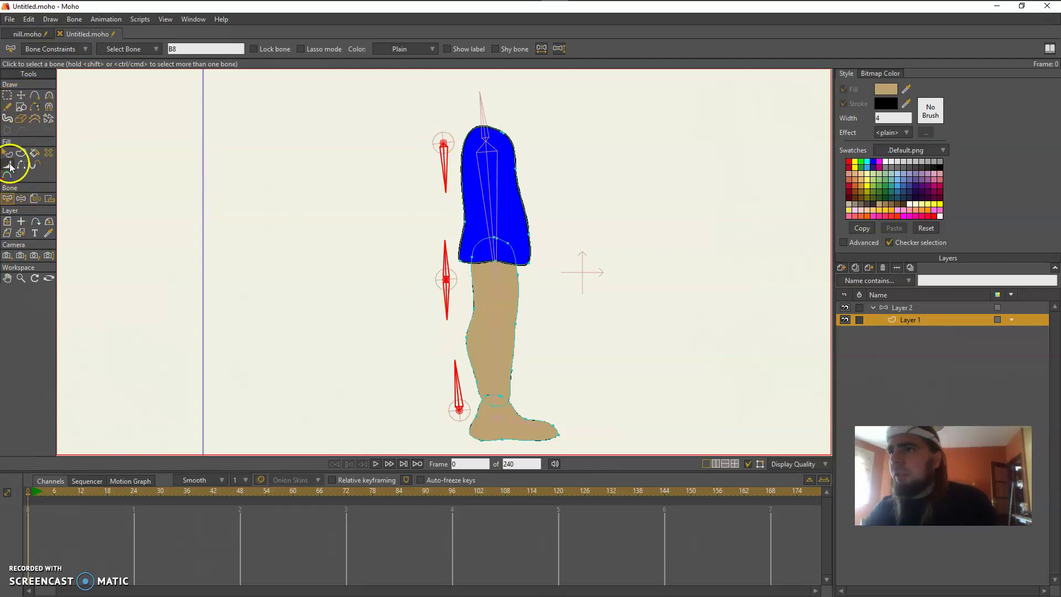
click(8, 198)
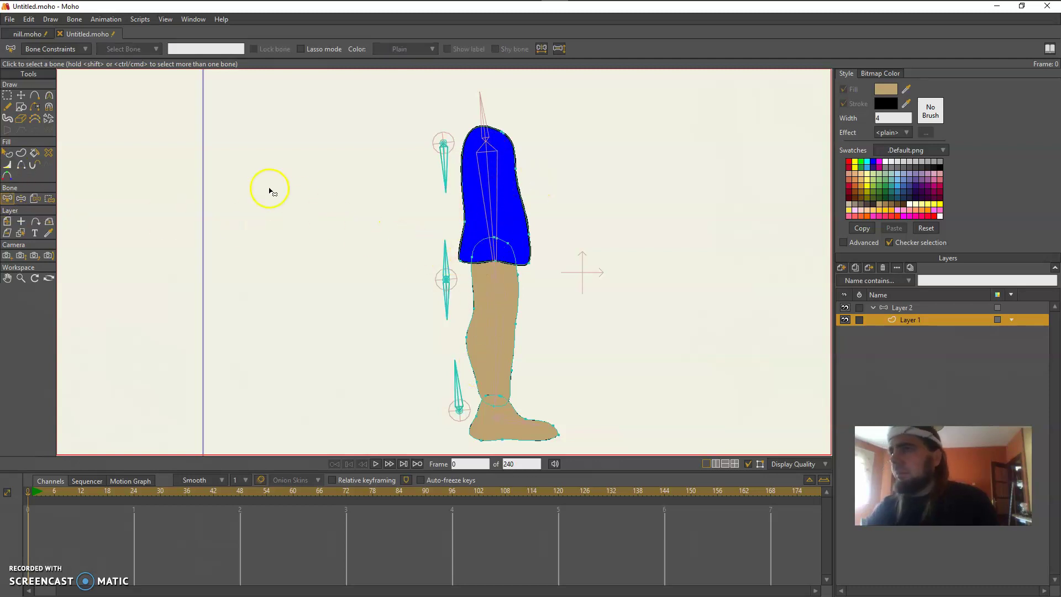
drag(229, 175, 254, 174)
Select all points of the leg artwork on Layer 1 and move them over the short pin bones at hip, knee and ankle.
click(18, 98)
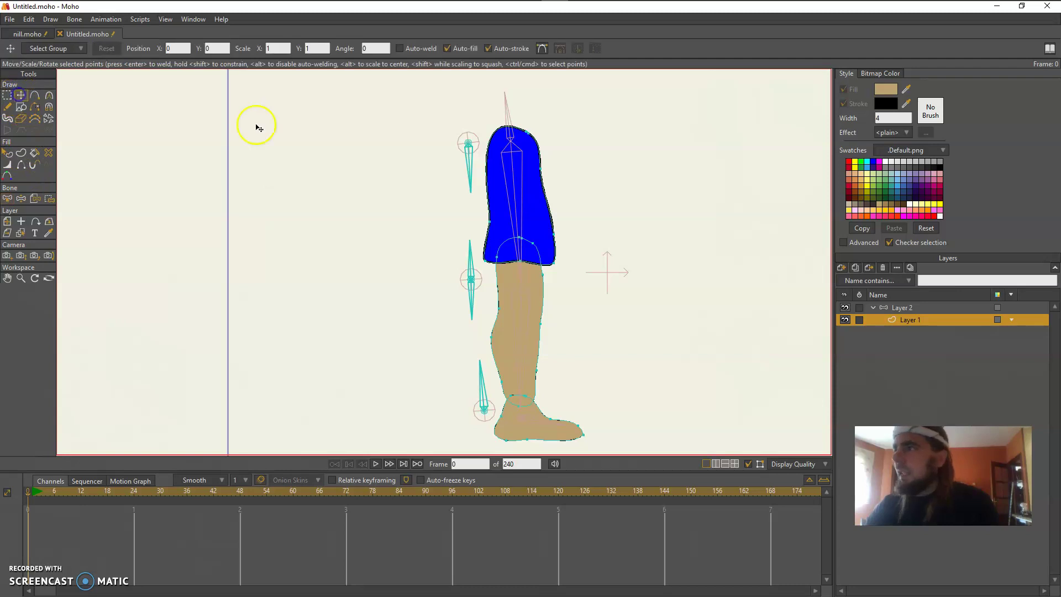
key(g)
drag(466, 114, 597, 442)
key(t)
drag(524, 354, 482, 353)
drag(528, 383, 537, 381)
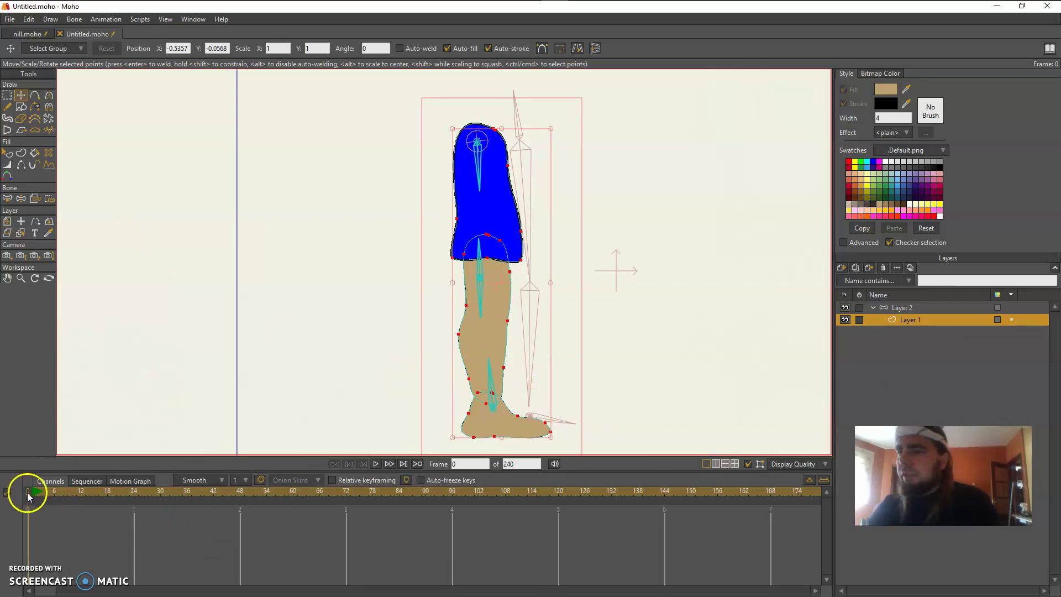
At frame 1, test the bound leg on Layer 2 by raising the foot bone and moving the knee pin bone forward and up.
drag(27, 492, 33, 494)
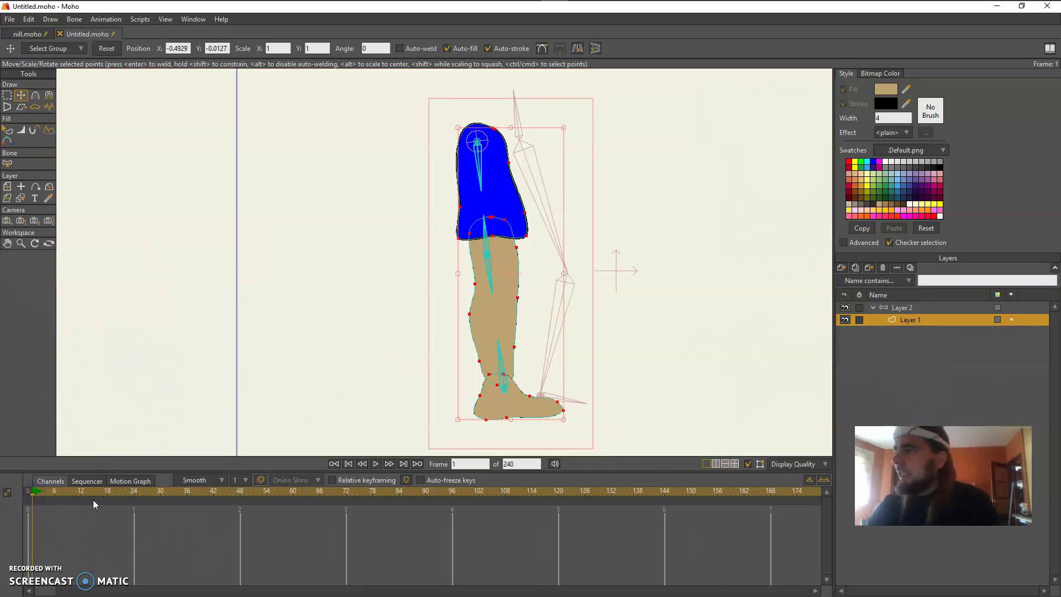
click(886, 309)
click(21, 94)
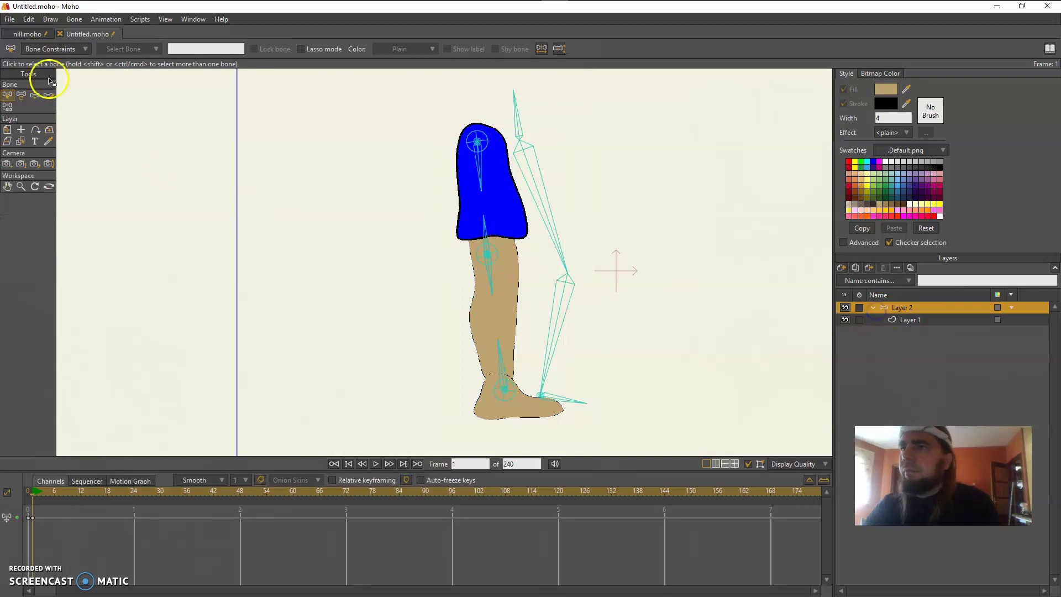
click(510, 376)
drag(550, 398, 547, 353)
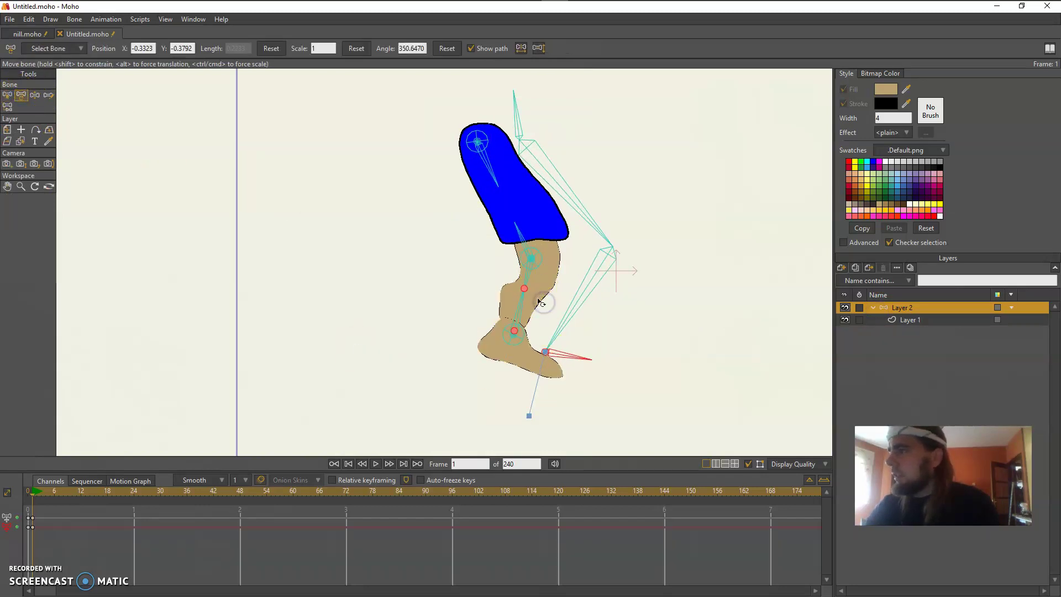
click(547, 227)
drag(544, 252, 561, 229)
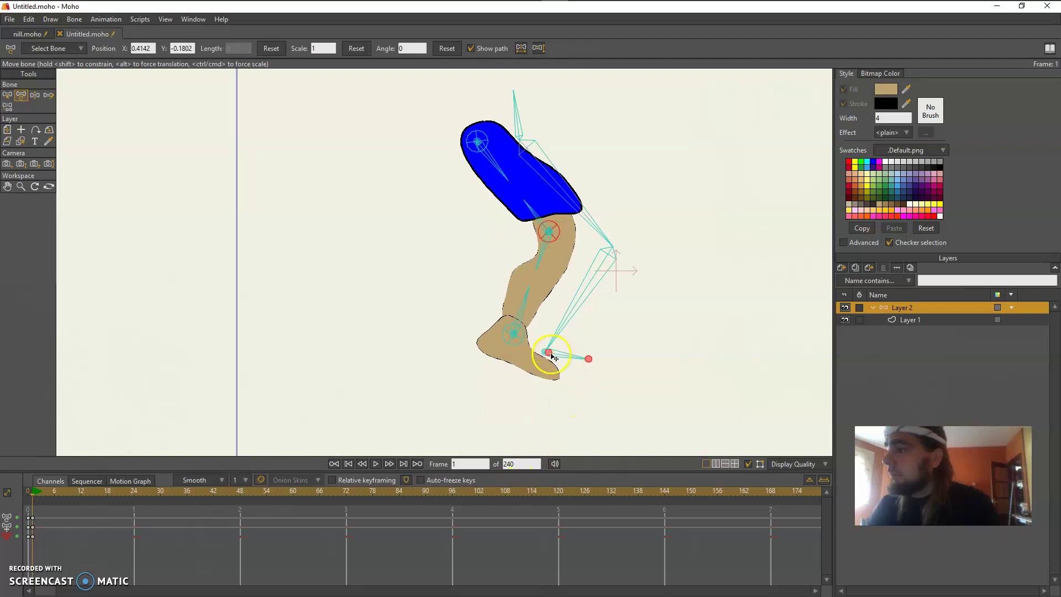
Try a straighter leg with the knee pin pulled back, then raise the foot bone and move the knee pin forward into a bent pose.
drag(552, 355, 543, 395)
drag(526, 234, 480, 273)
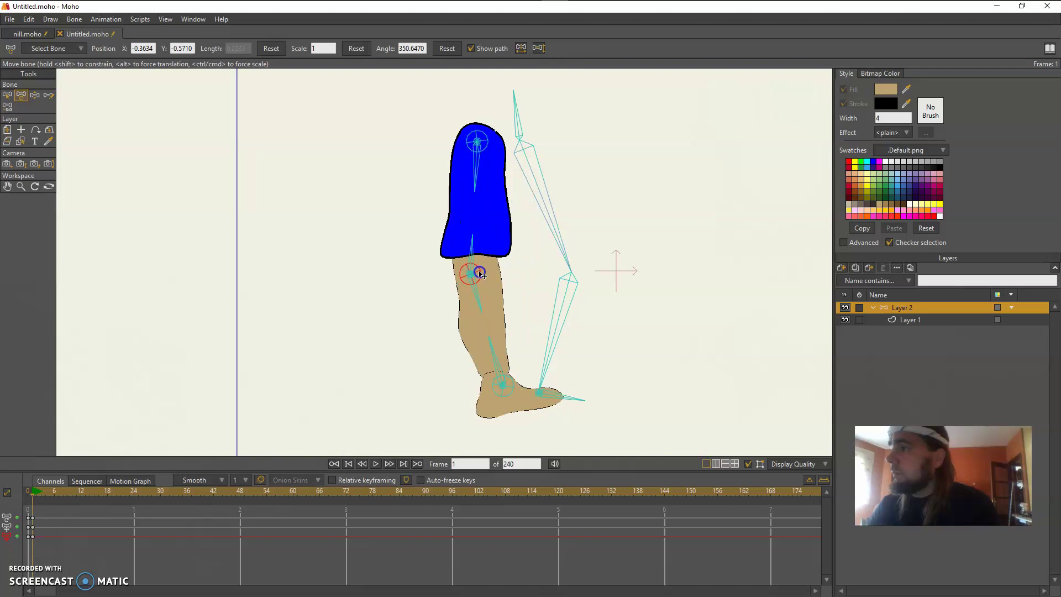
click(553, 400)
drag(546, 397, 552, 374)
click(509, 285)
drag(508, 286, 542, 260)
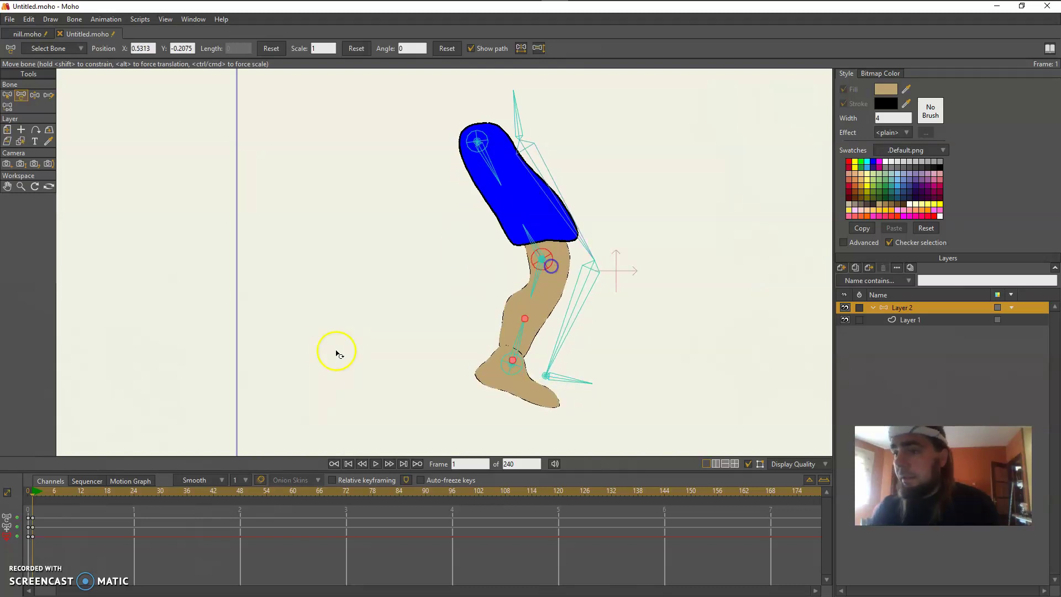